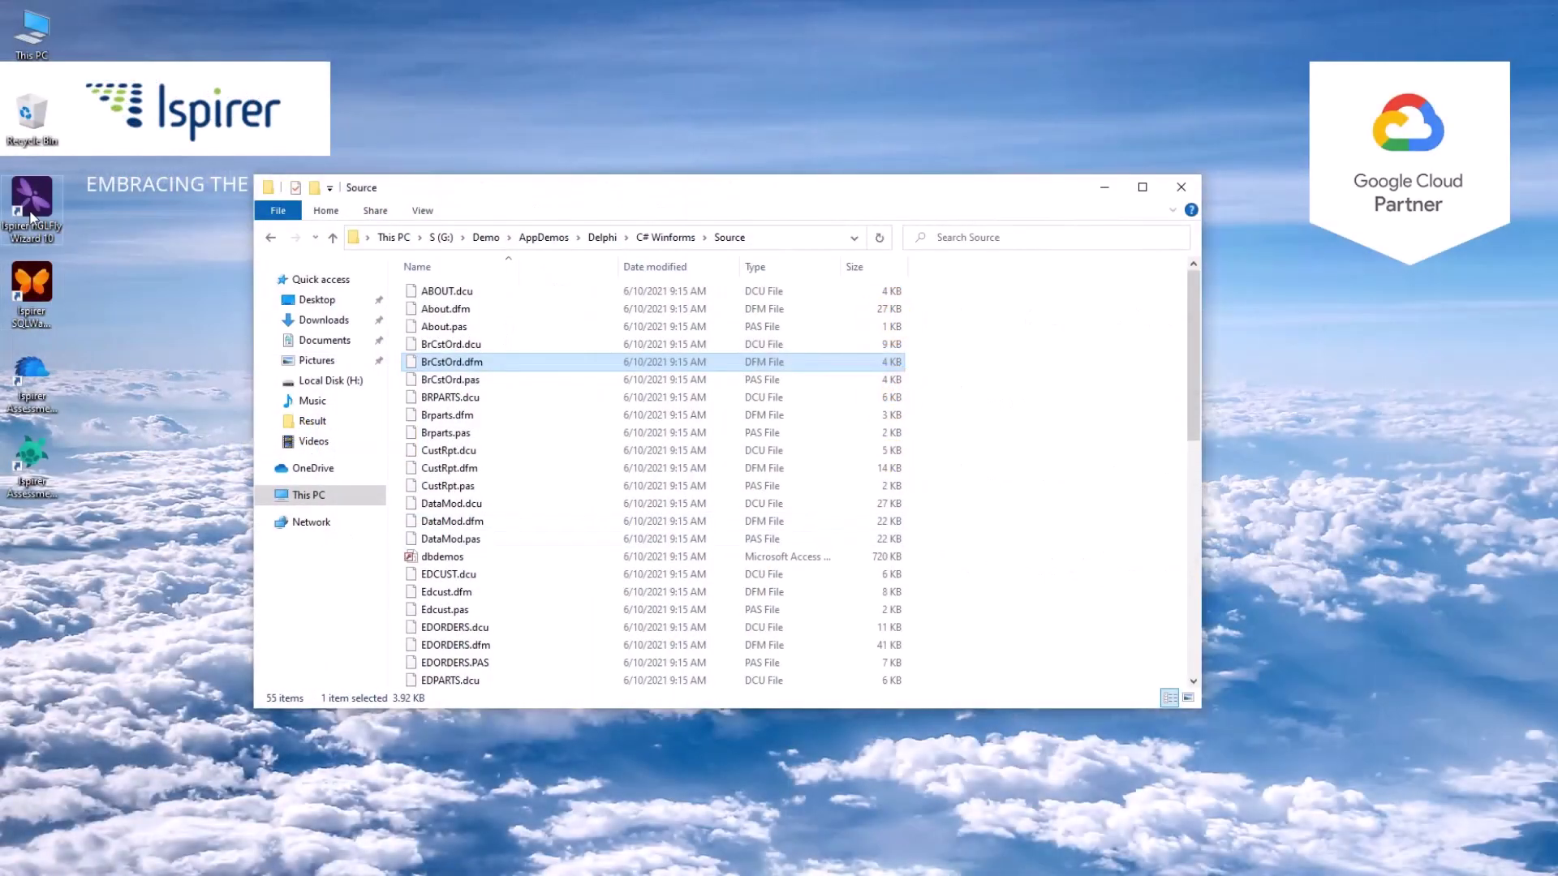
# Step: Launch the nGLFly Wizard and keep the default DelphiConversionProject directory
pyautogui.doubleClick(34, 210)
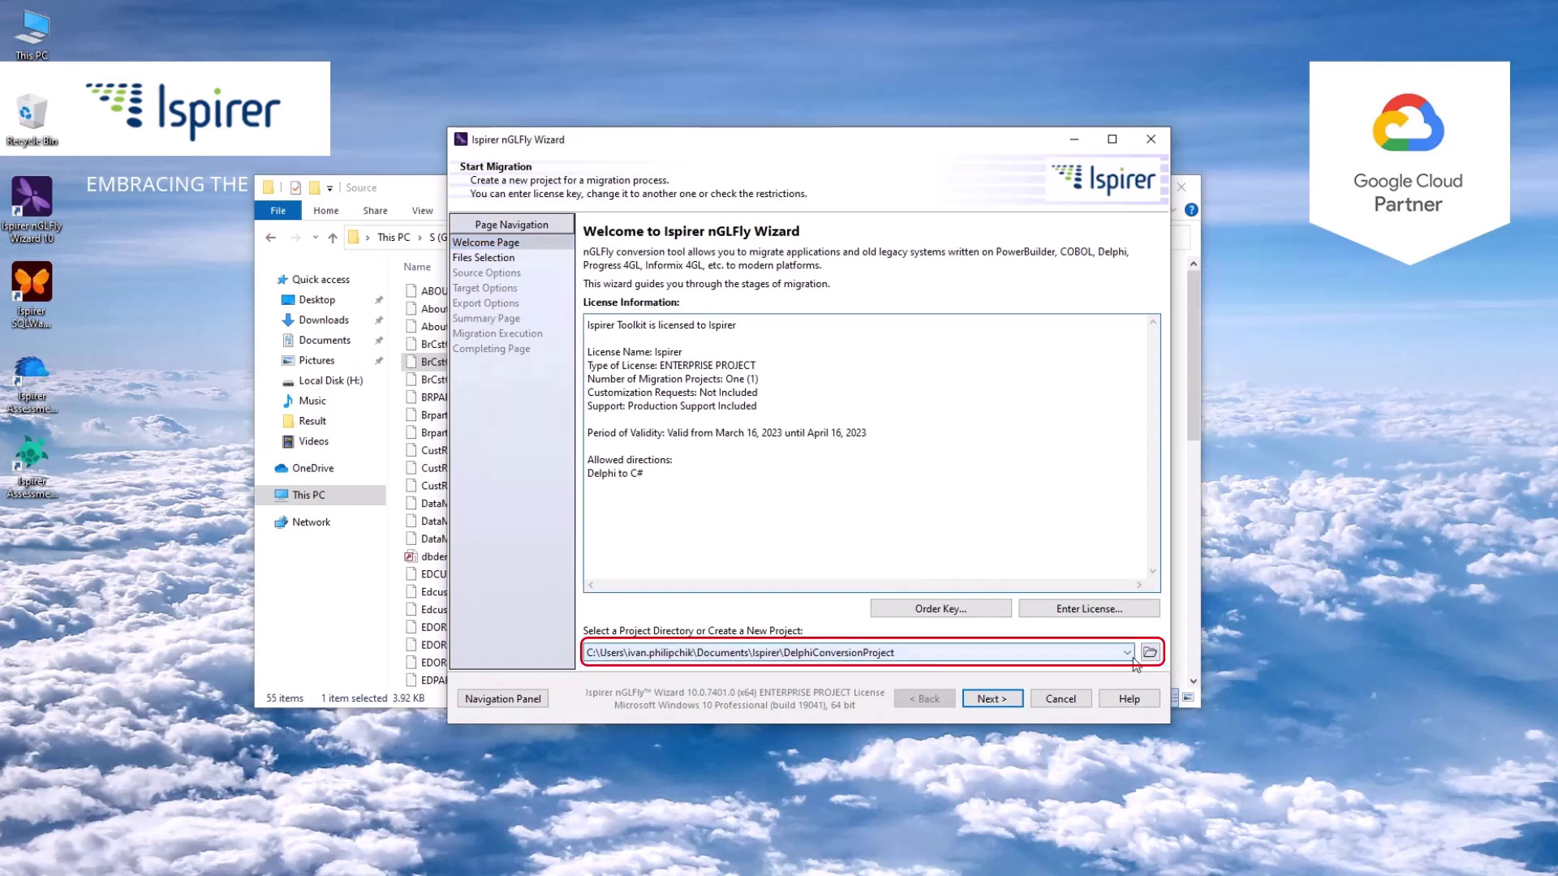
pyautogui.click(987, 704)
# Step: Choose Application source type, Delphi technology and the *.dpr filter, and add mastapp.dpr
pyautogui.click(738, 228)
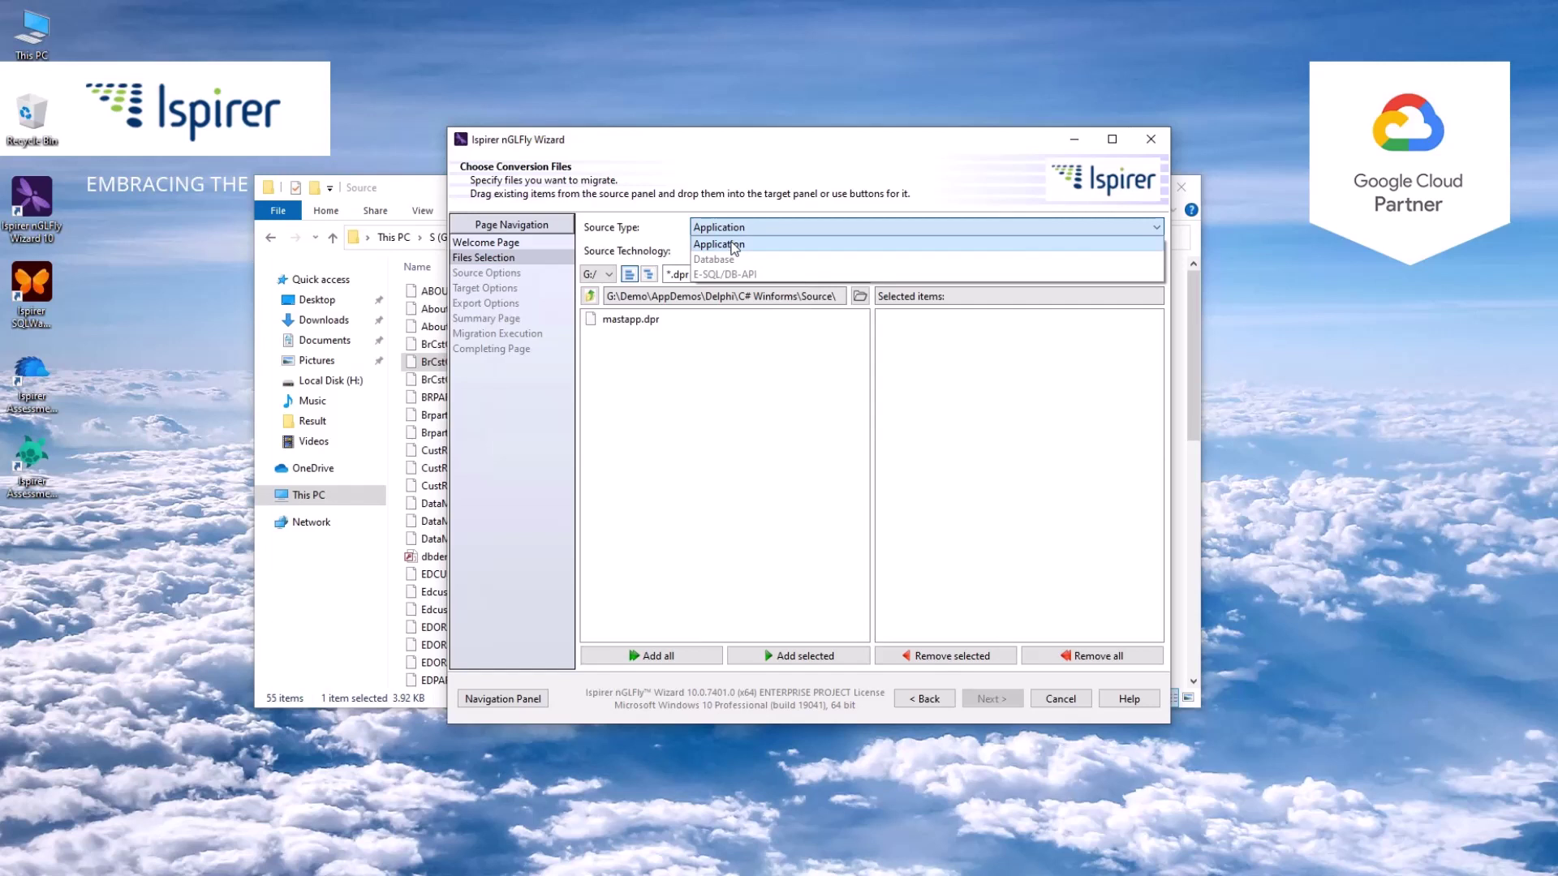
pyautogui.click(734, 248)
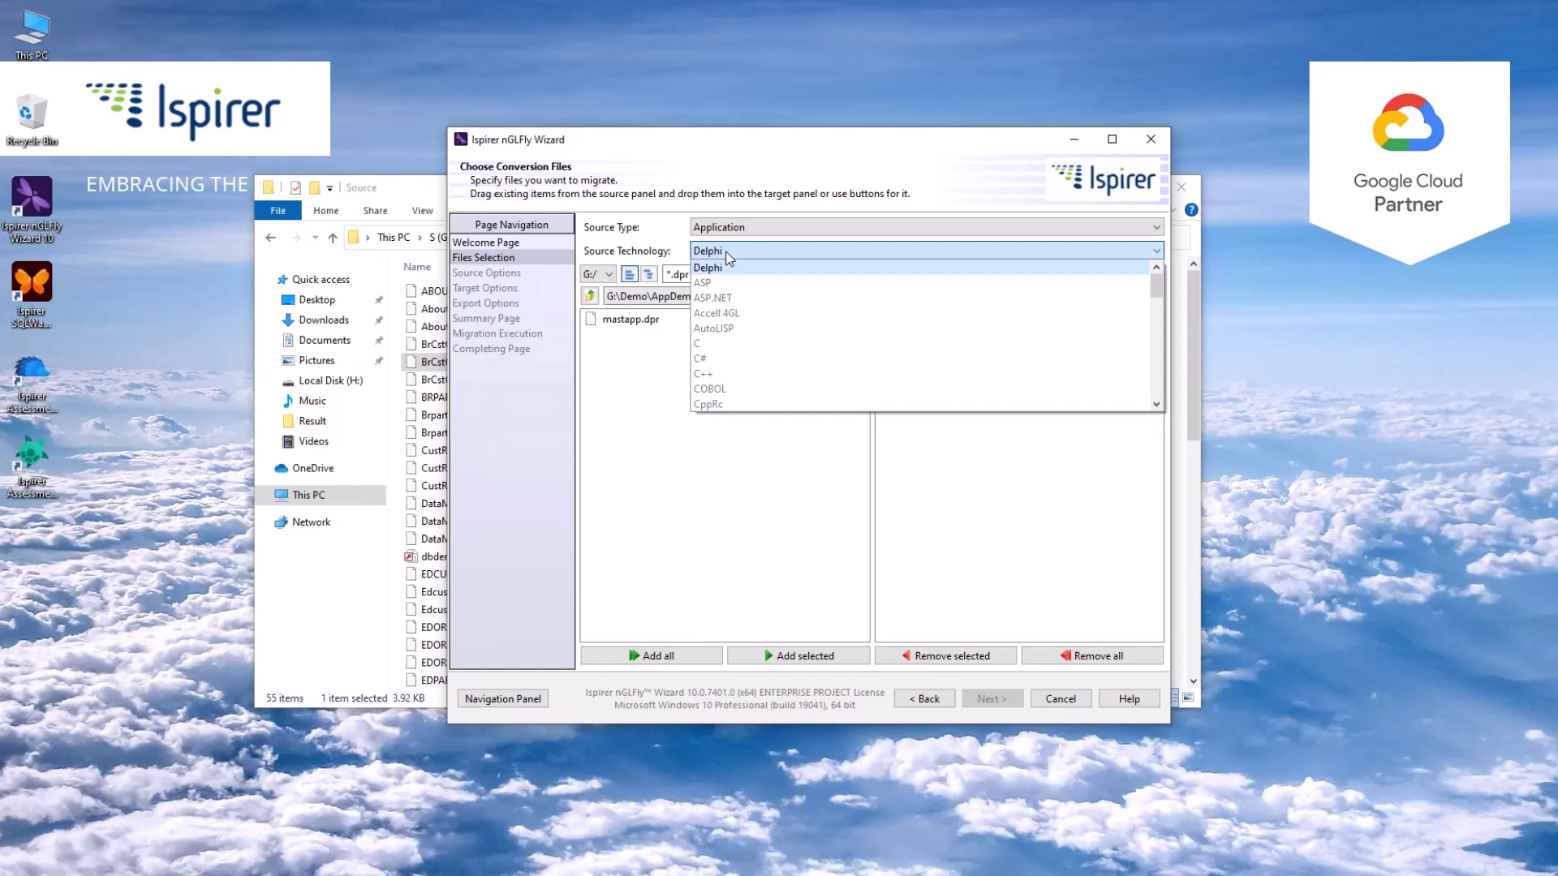
pyautogui.click(729, 266)
pyautogui.click(862, 275)
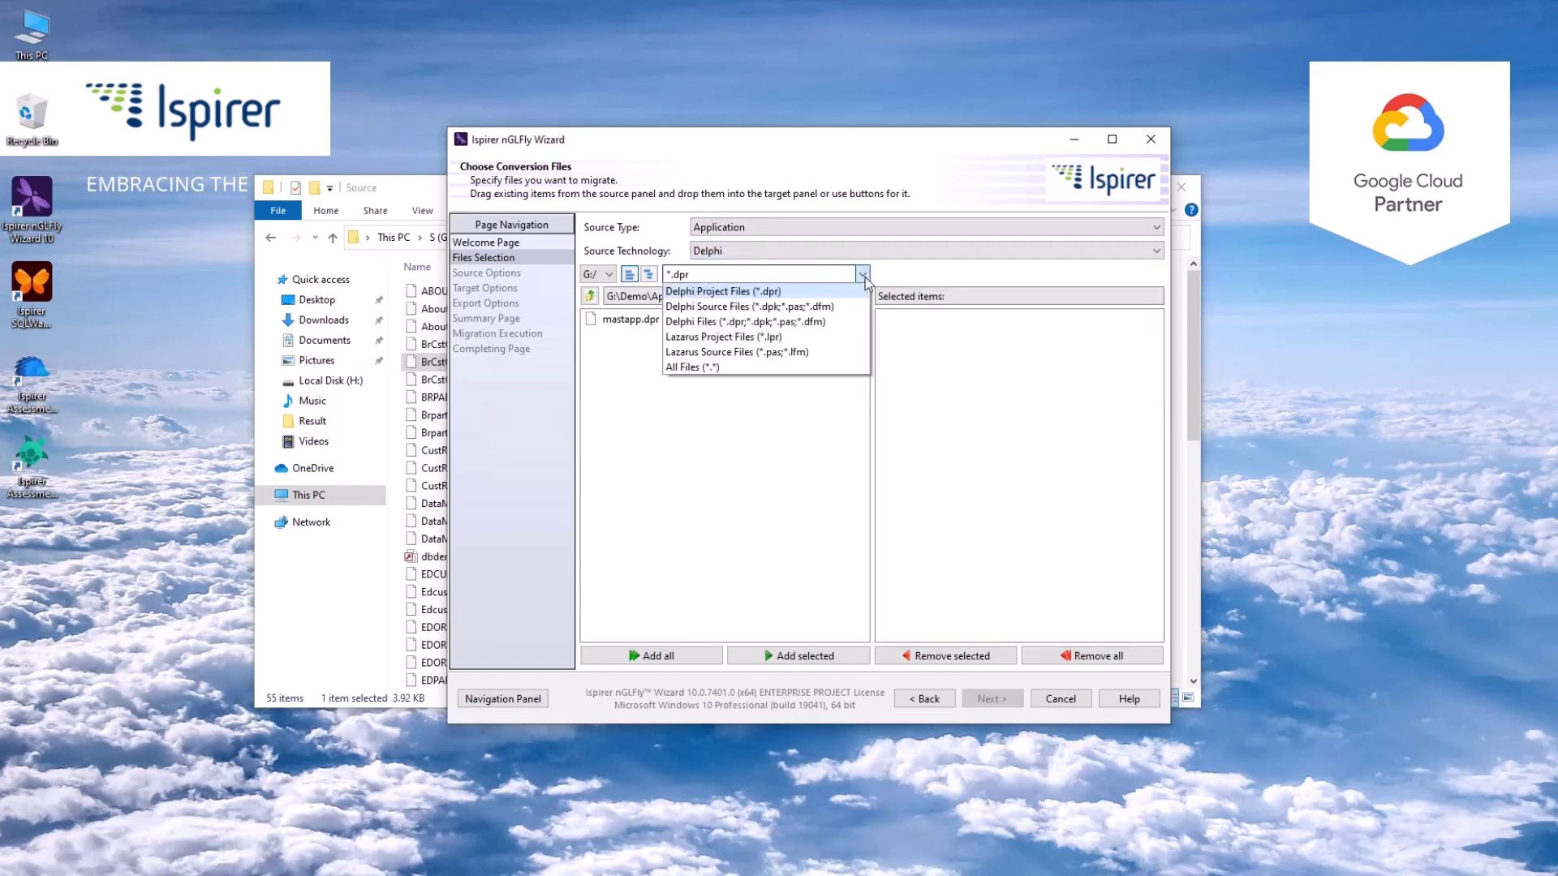
pyautogui.click(801, 293)
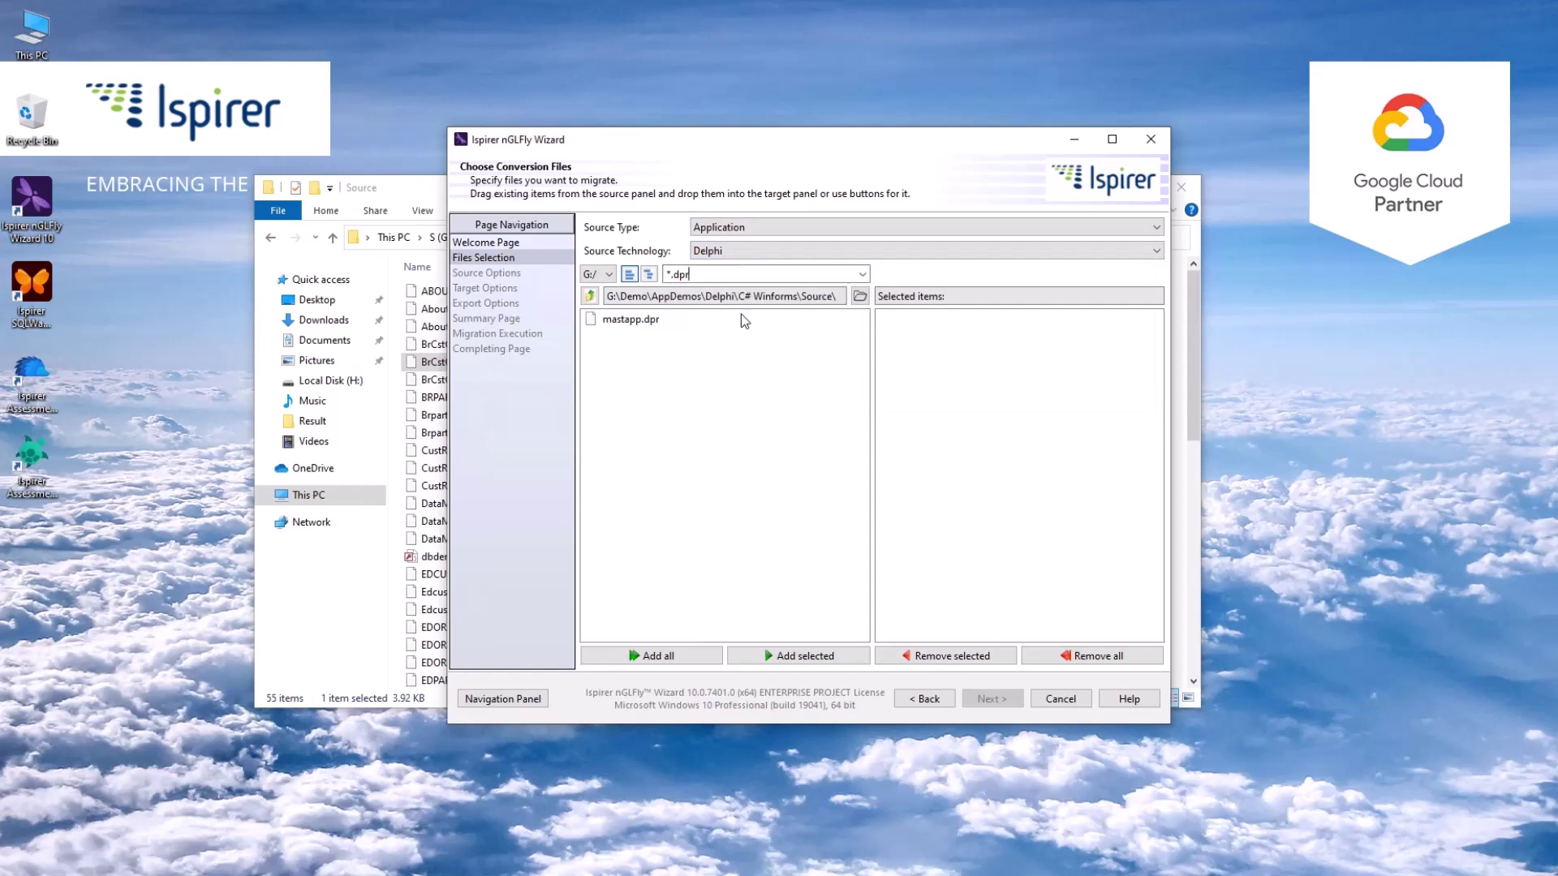
pyautogui.doubleClick(660, 323)
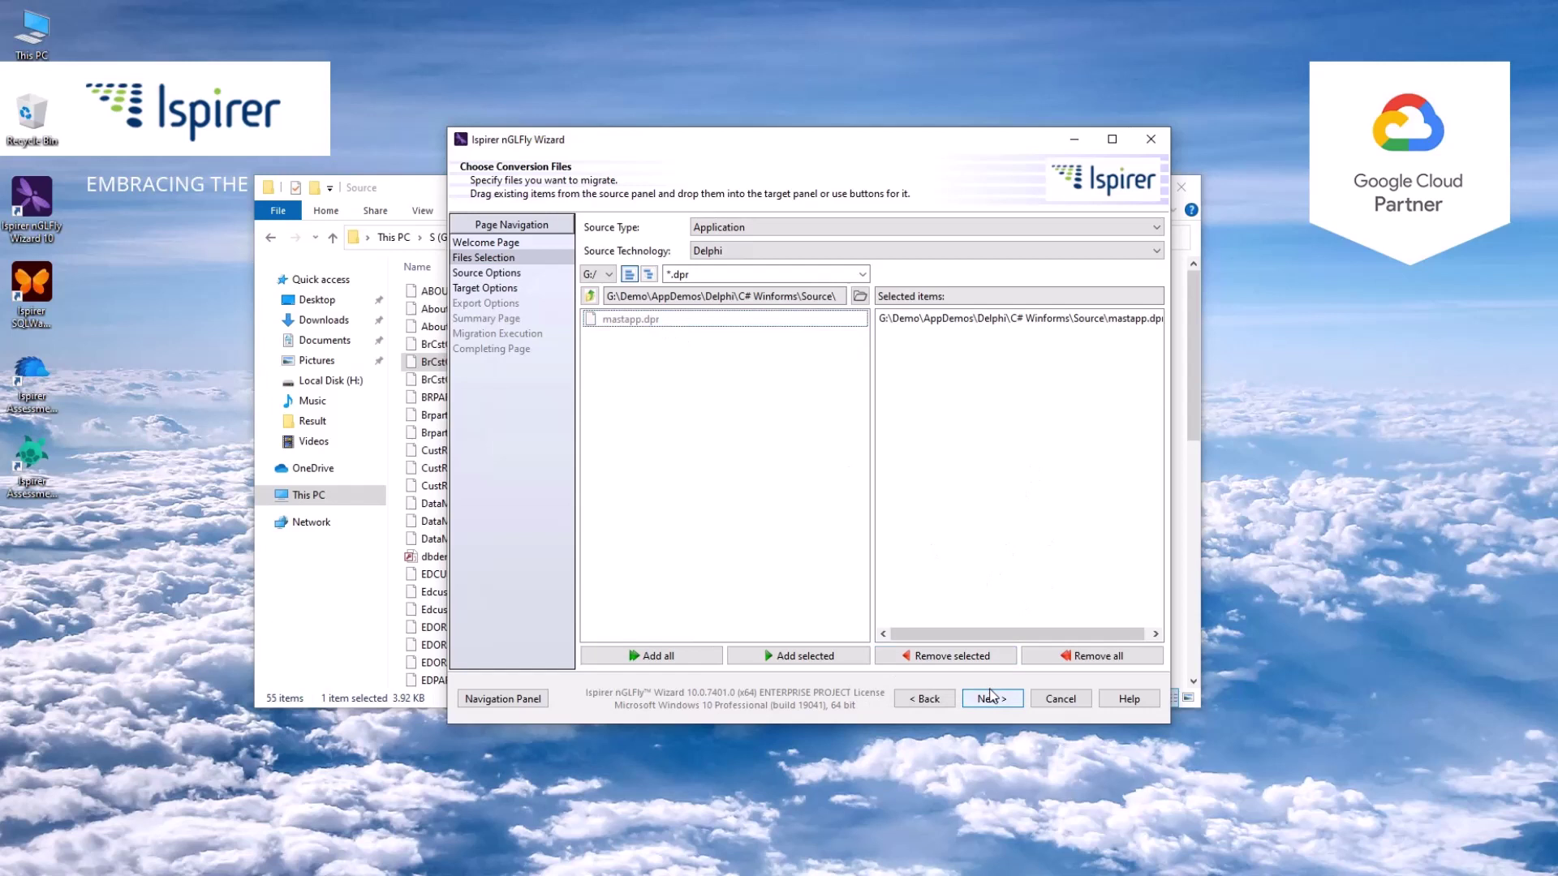
# Step: Choose Delphi as database API and Access as DBMS, leaving advanced settings unchanged
pyautogui.click(990, 698)
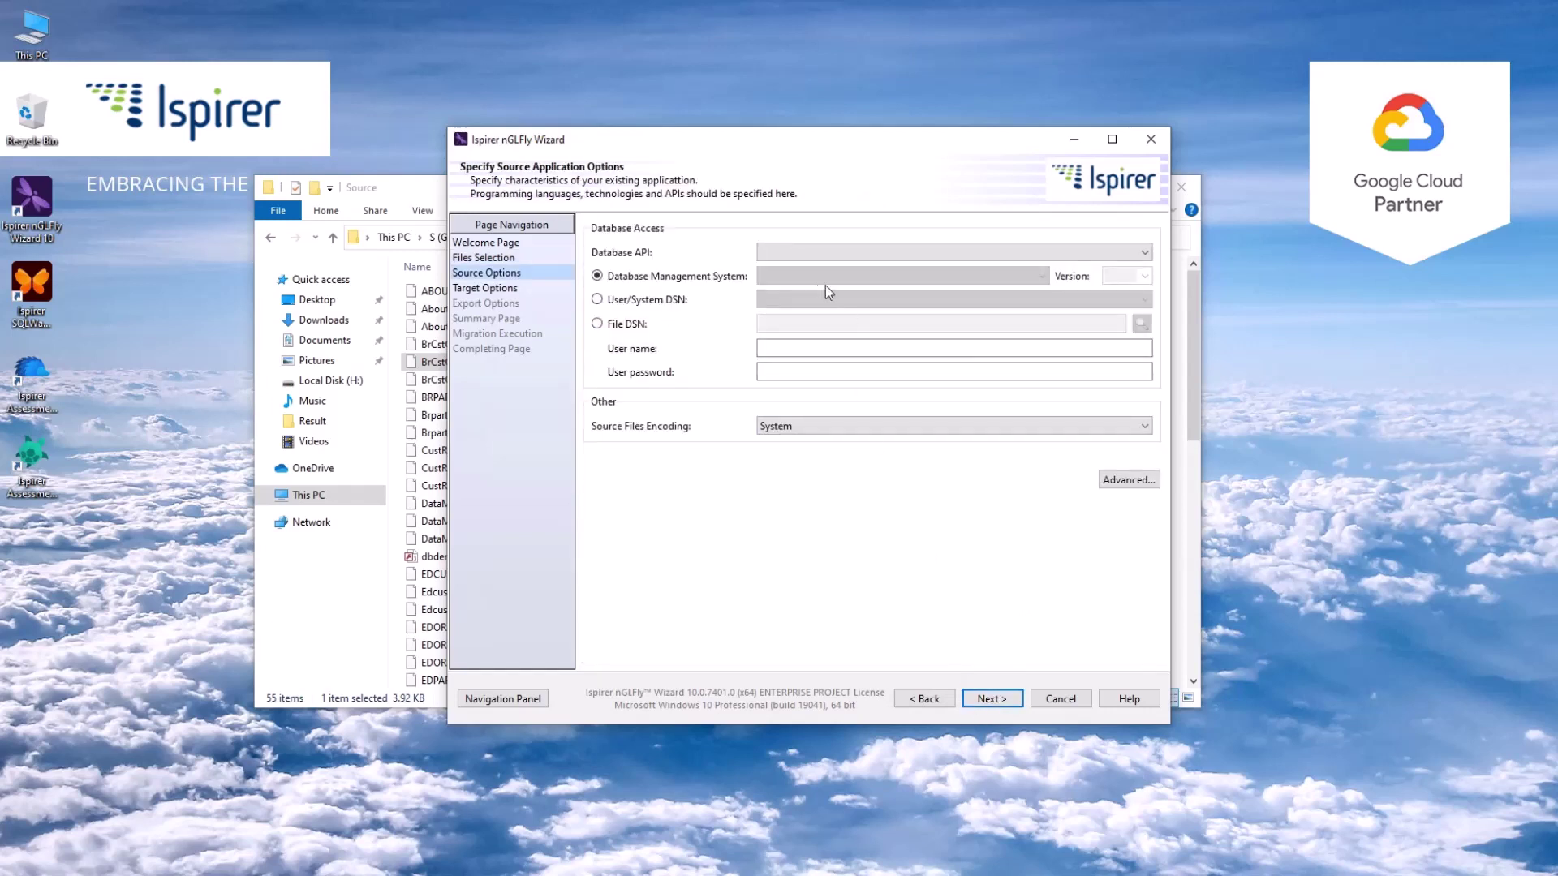
pyautogui.click(793, 251)
pyautogui.click(792, 253)
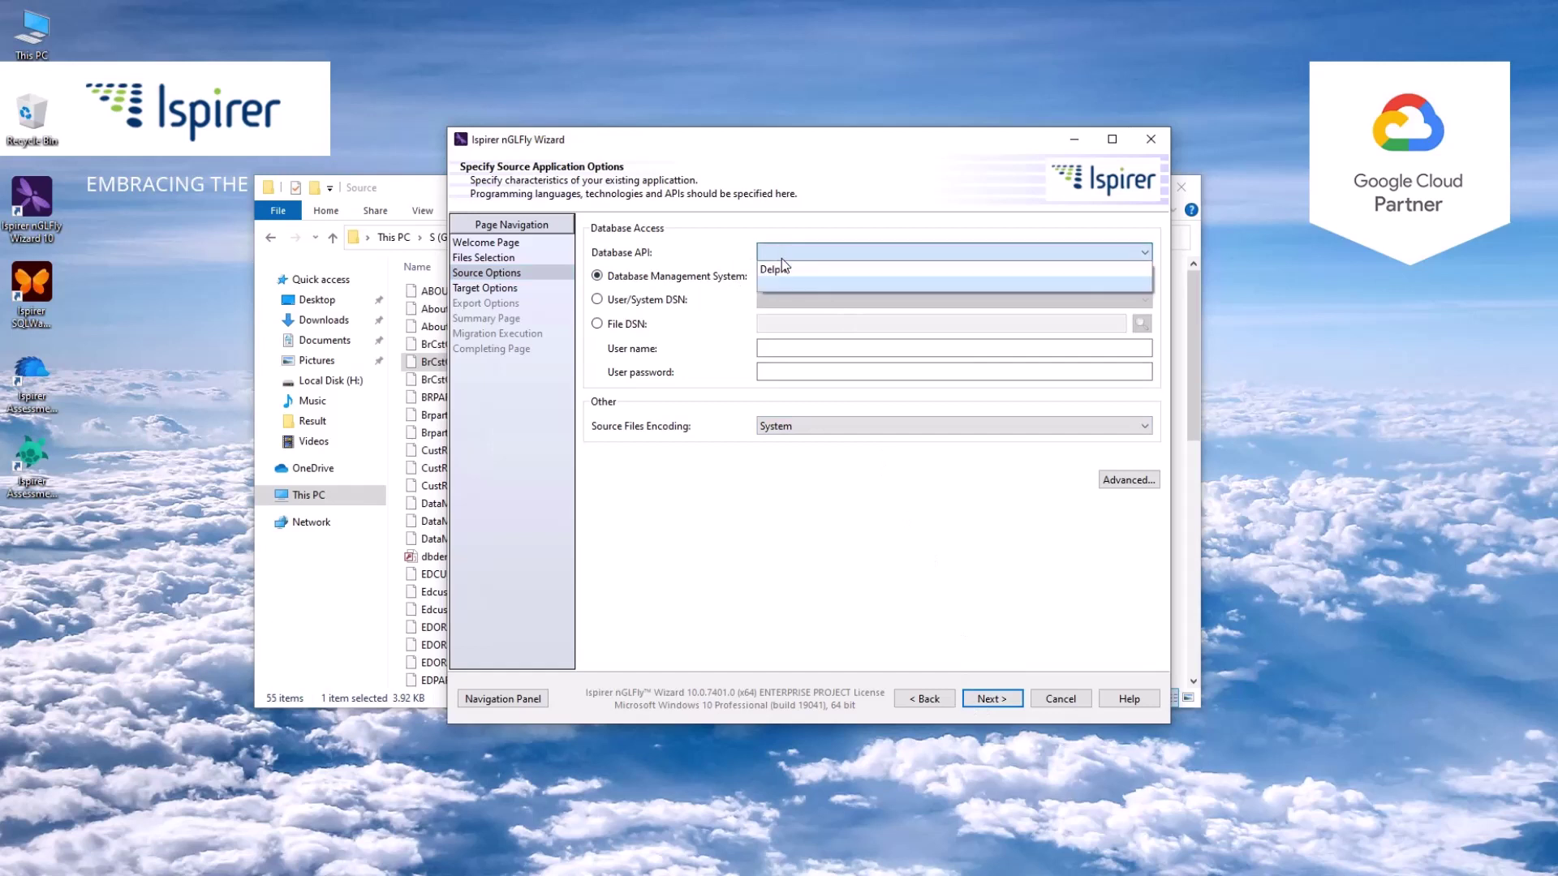
pyautogui.click(792, 270)
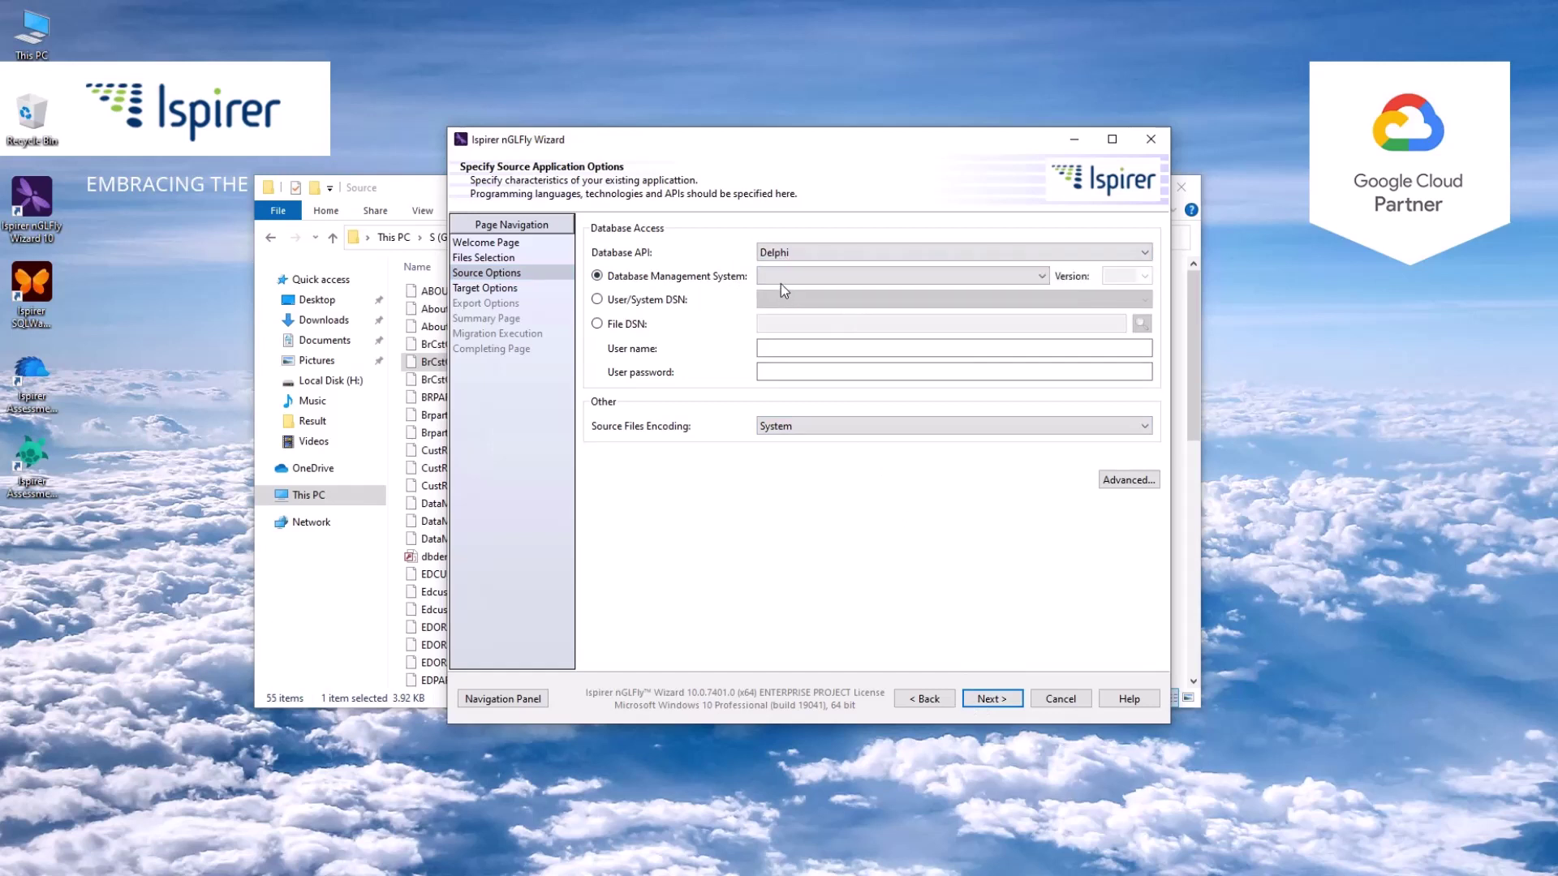
pyautogui.click(783, 277)
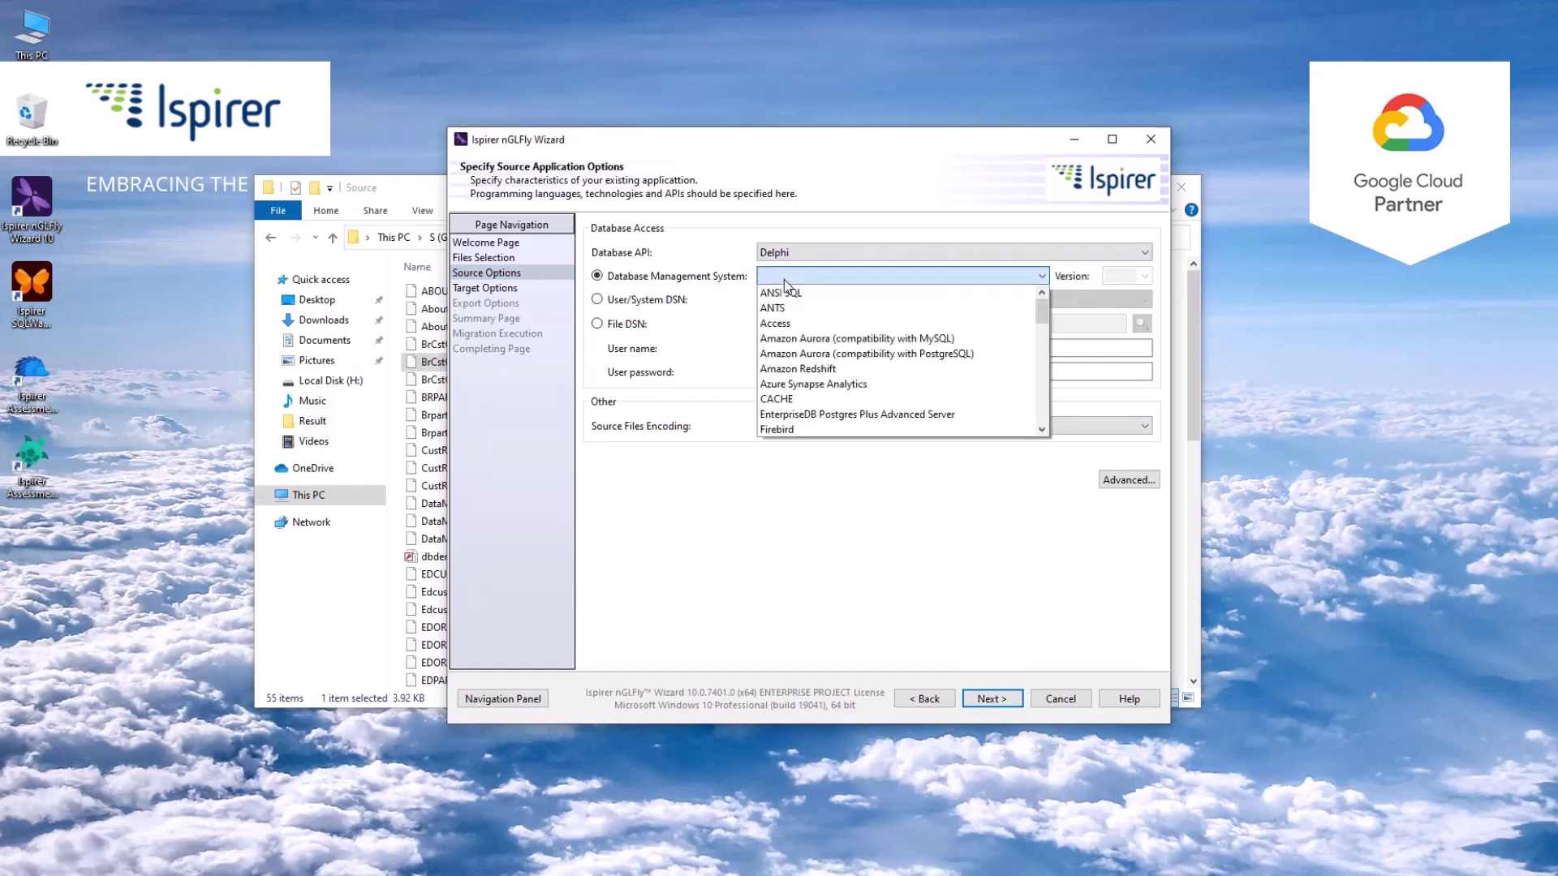
pyautogui.click(799, 331)
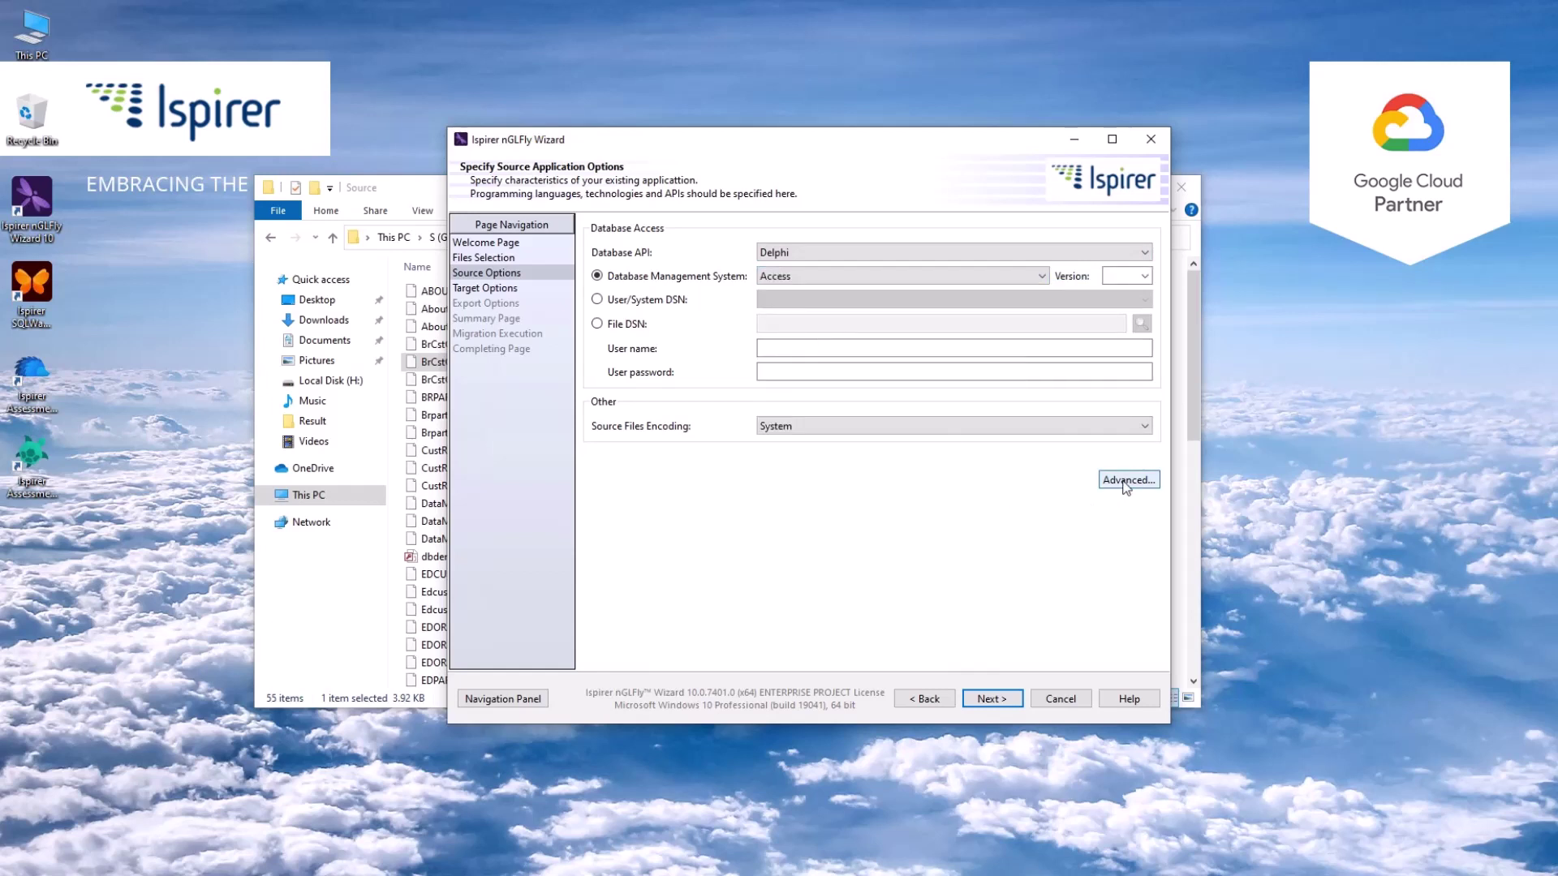
pyautogui.click(1126, 483)
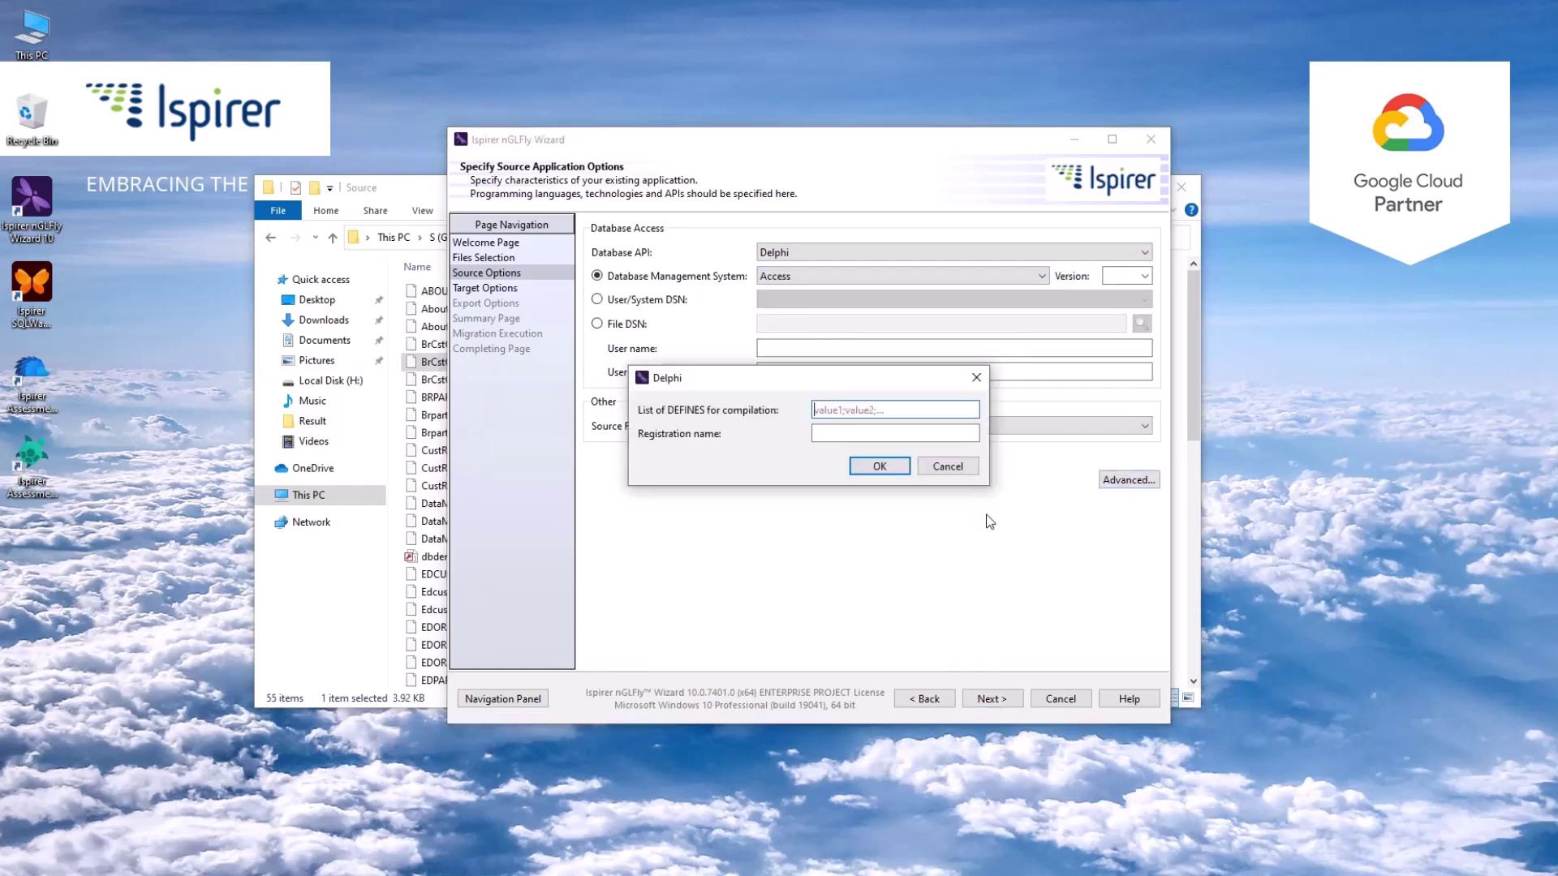
pyautogui.click(879, 469)
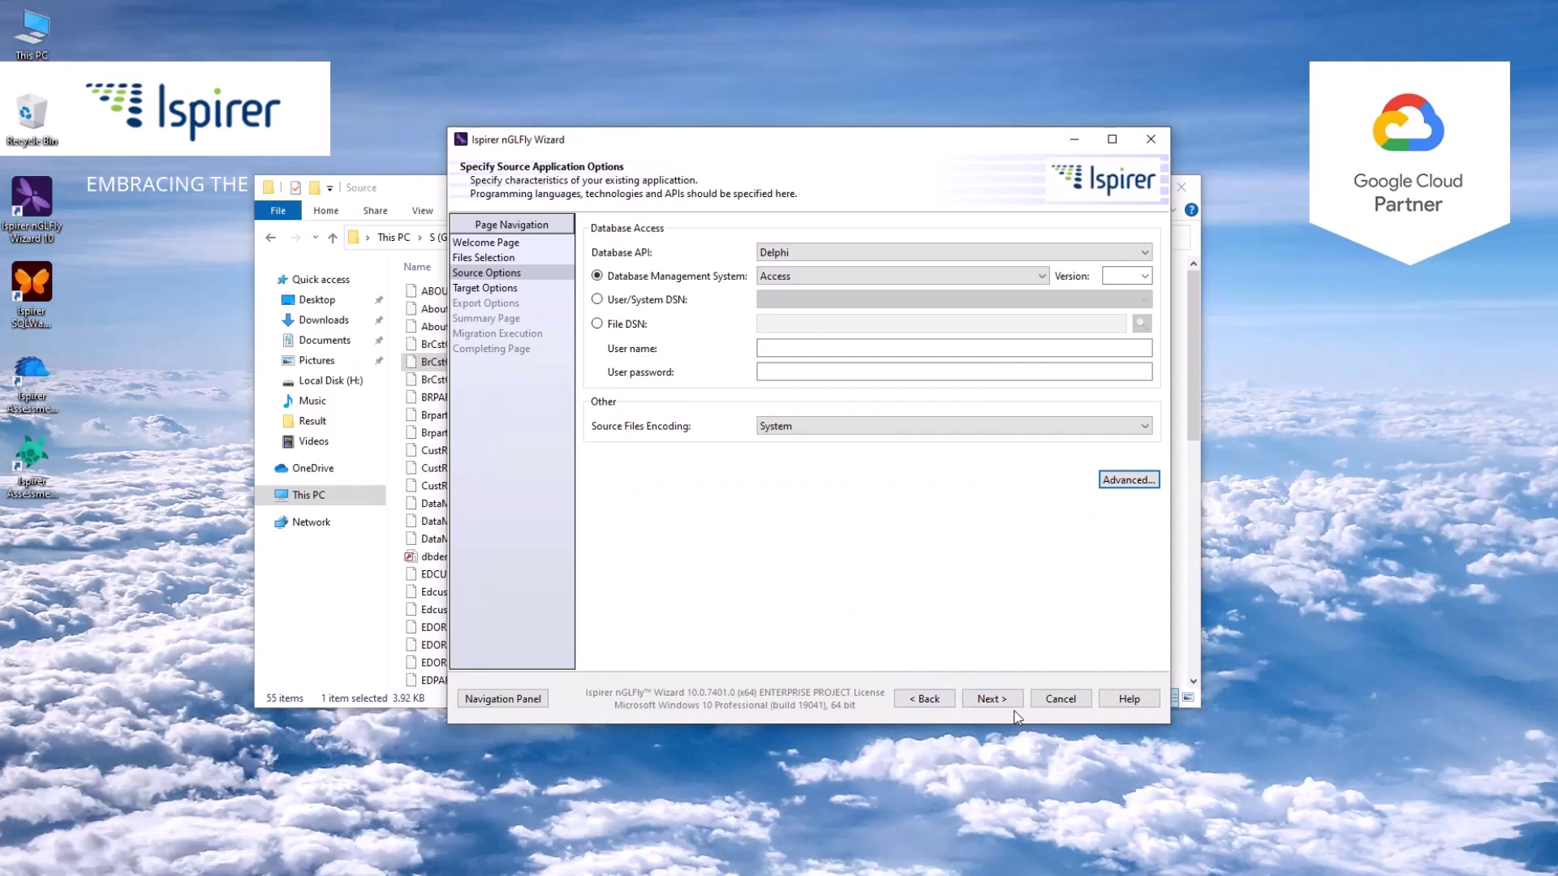
# Step: Confirm the target as an Application of Desktop type with a WinForms interface
pyautogui.click(992, 698)
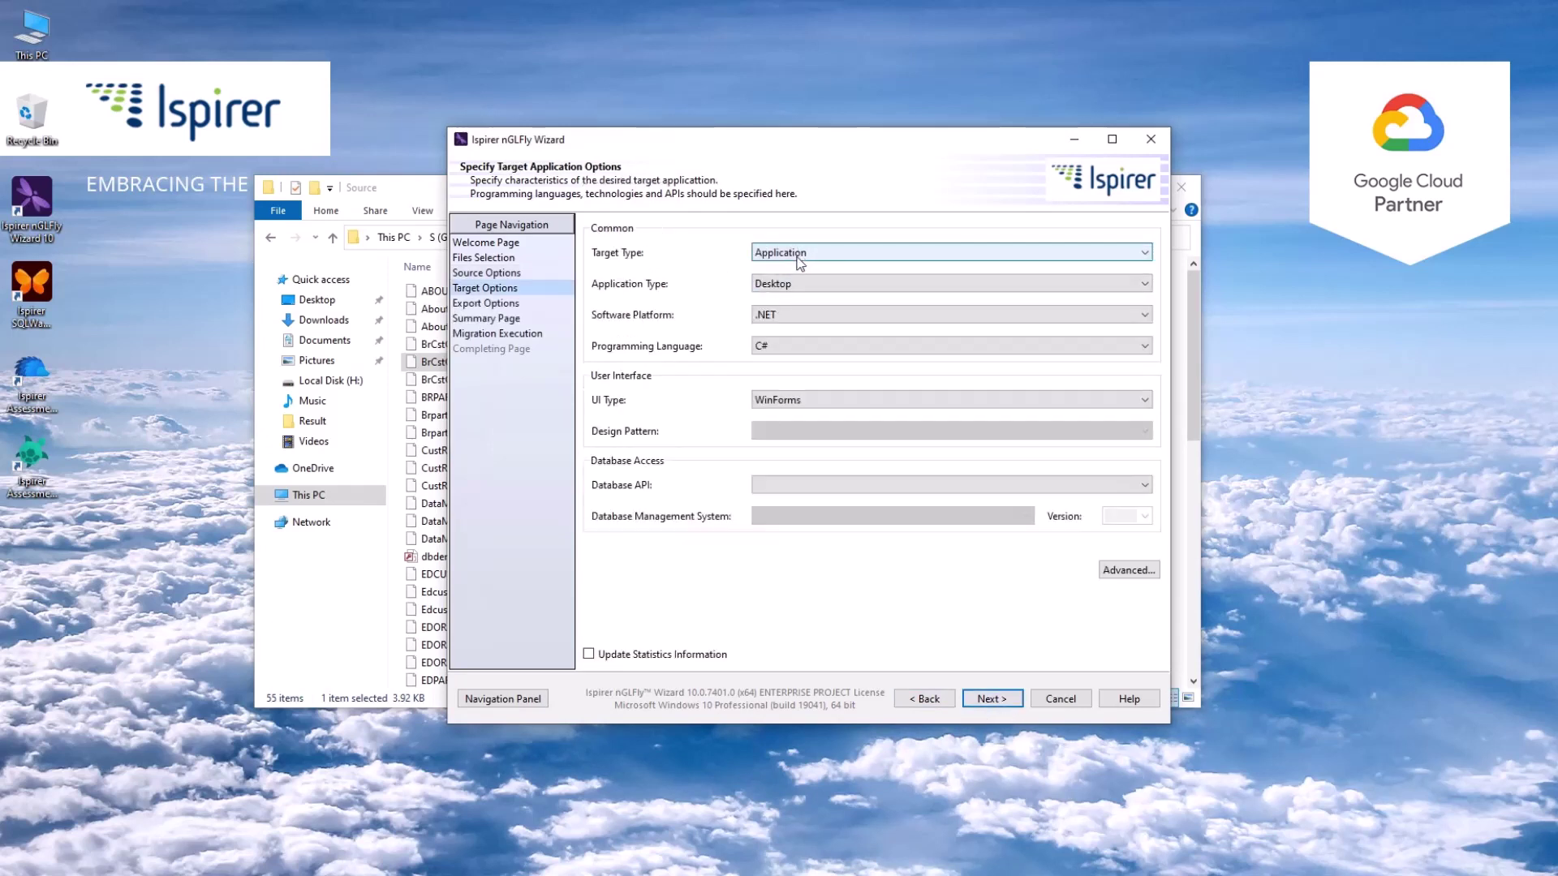
pyautogui.click(799, 256)
pyautogui.click(793, 282)
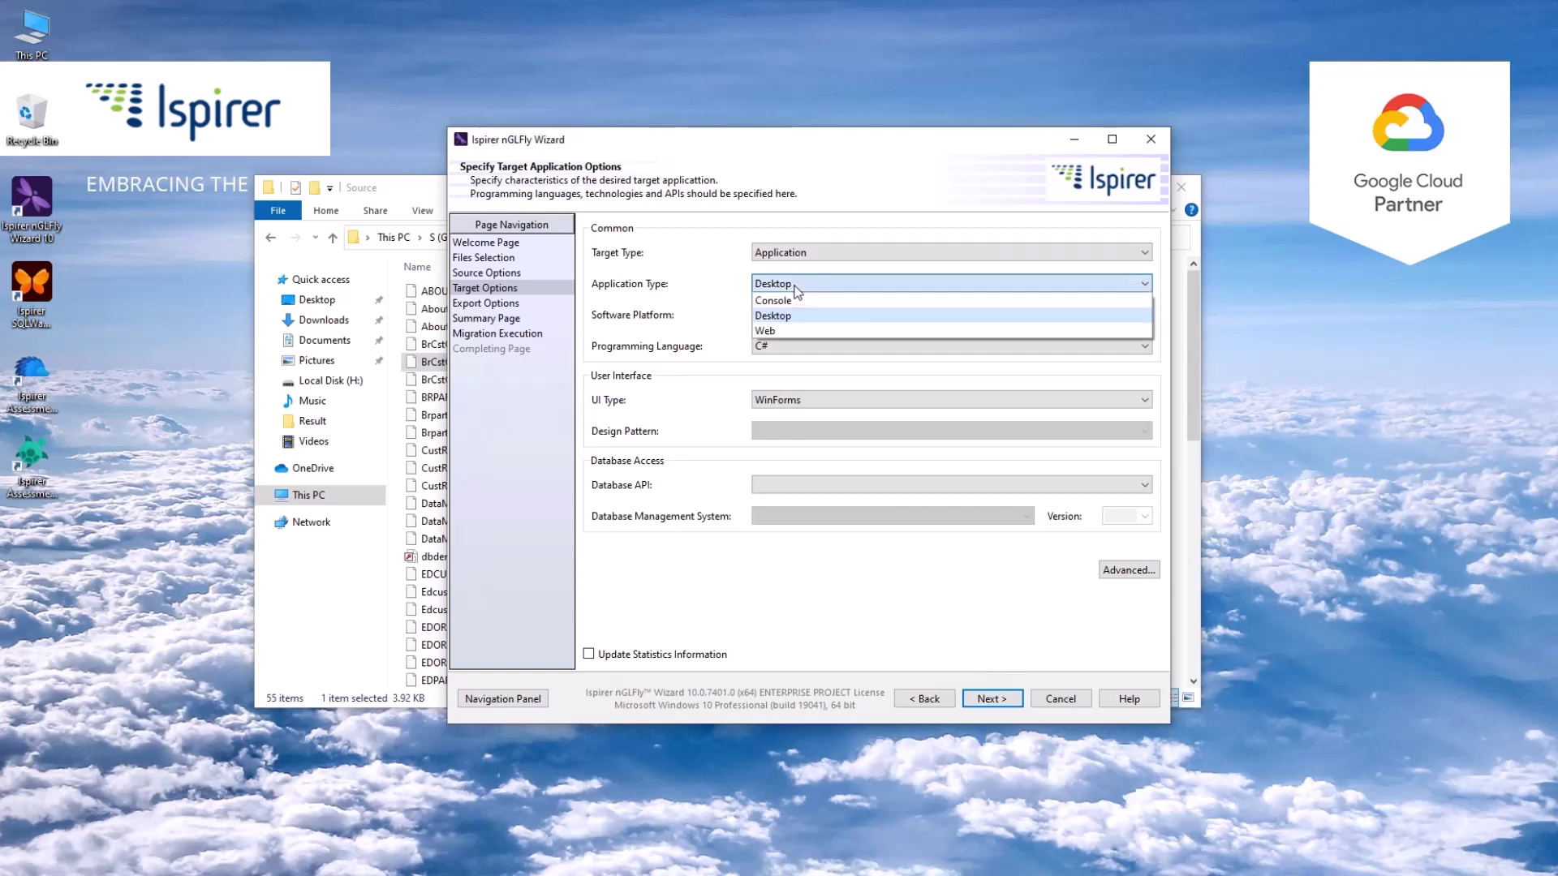
pyautogui.click(798, 313)
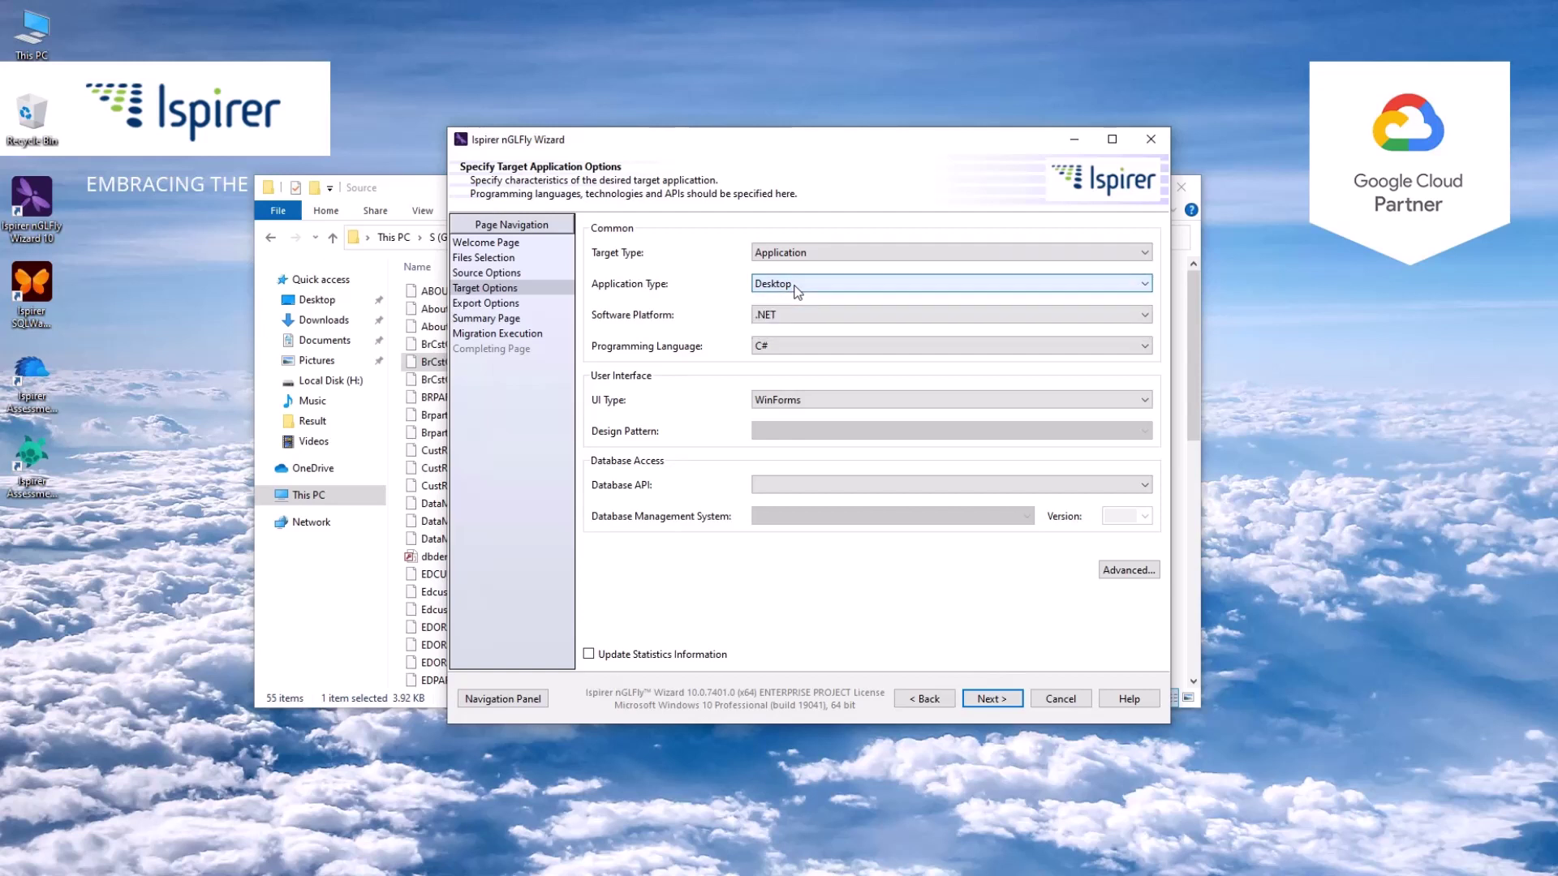
pyautogui.click(846, 402)
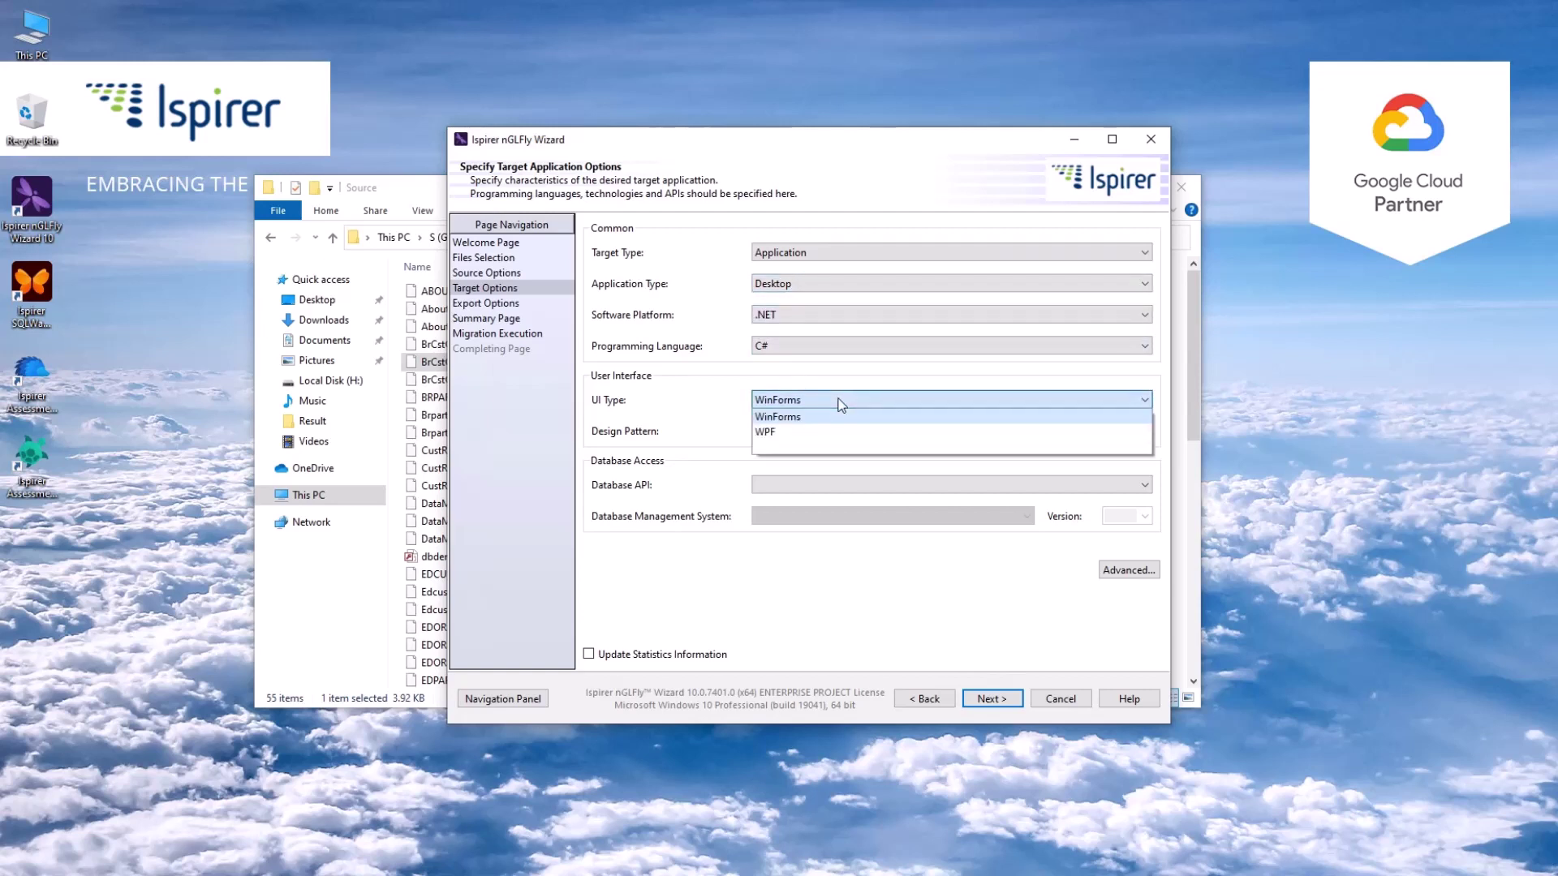
# Step: Accept the advanced C# project settings unchanged and move to export options
pyautogui.click(1126, 570)
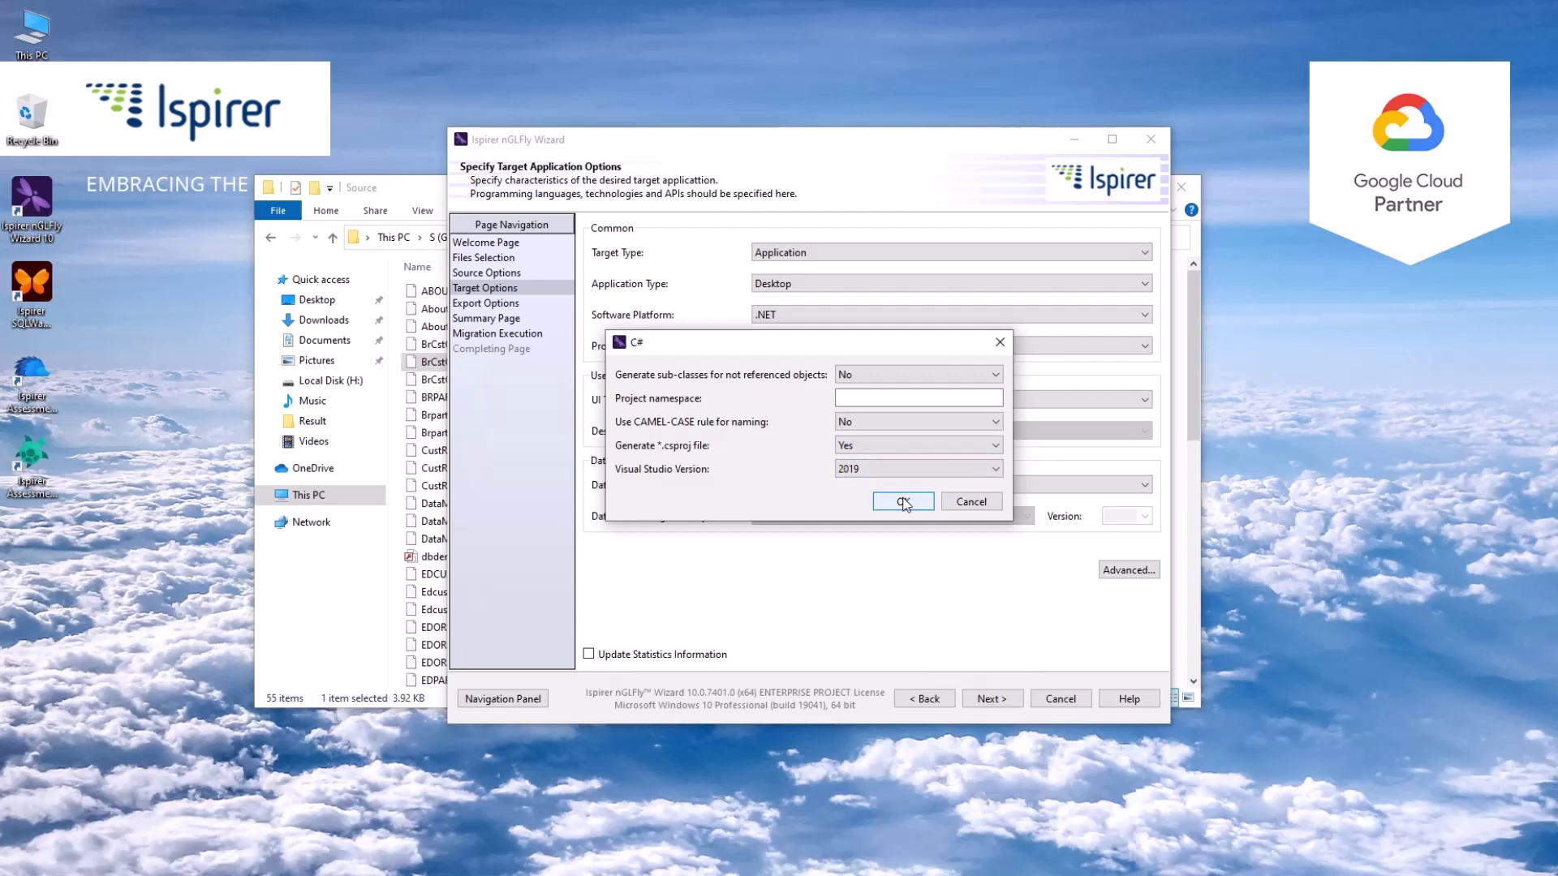
pyautogui.click(906, 503)
pyautogui.click(983, 698)
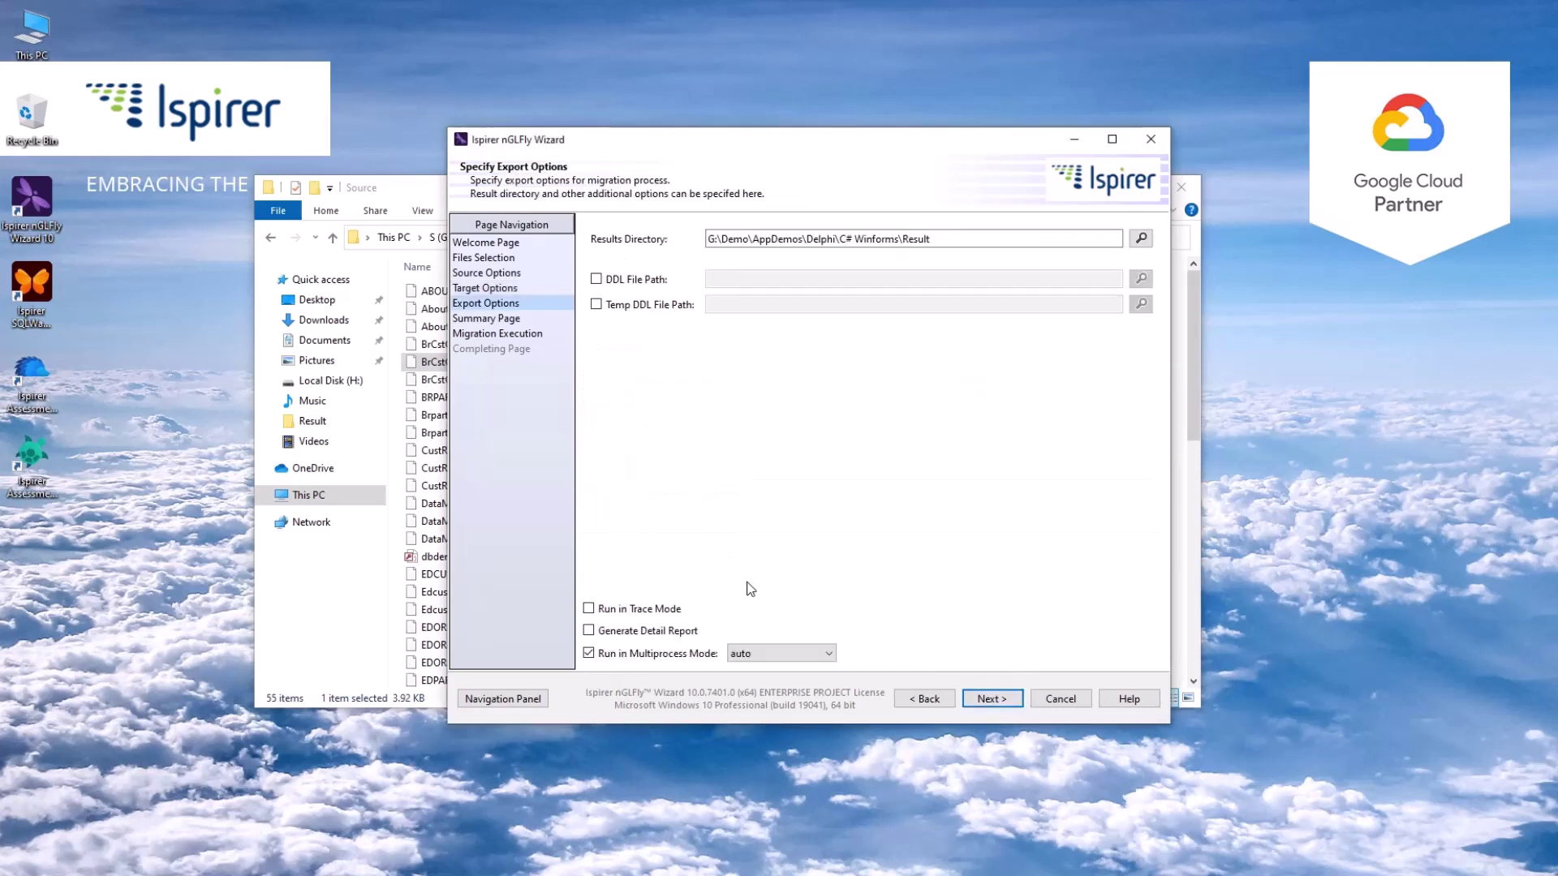
# Step: Check the Result output folder path and advance to the Summary page
pyautogui.click(935, 242)
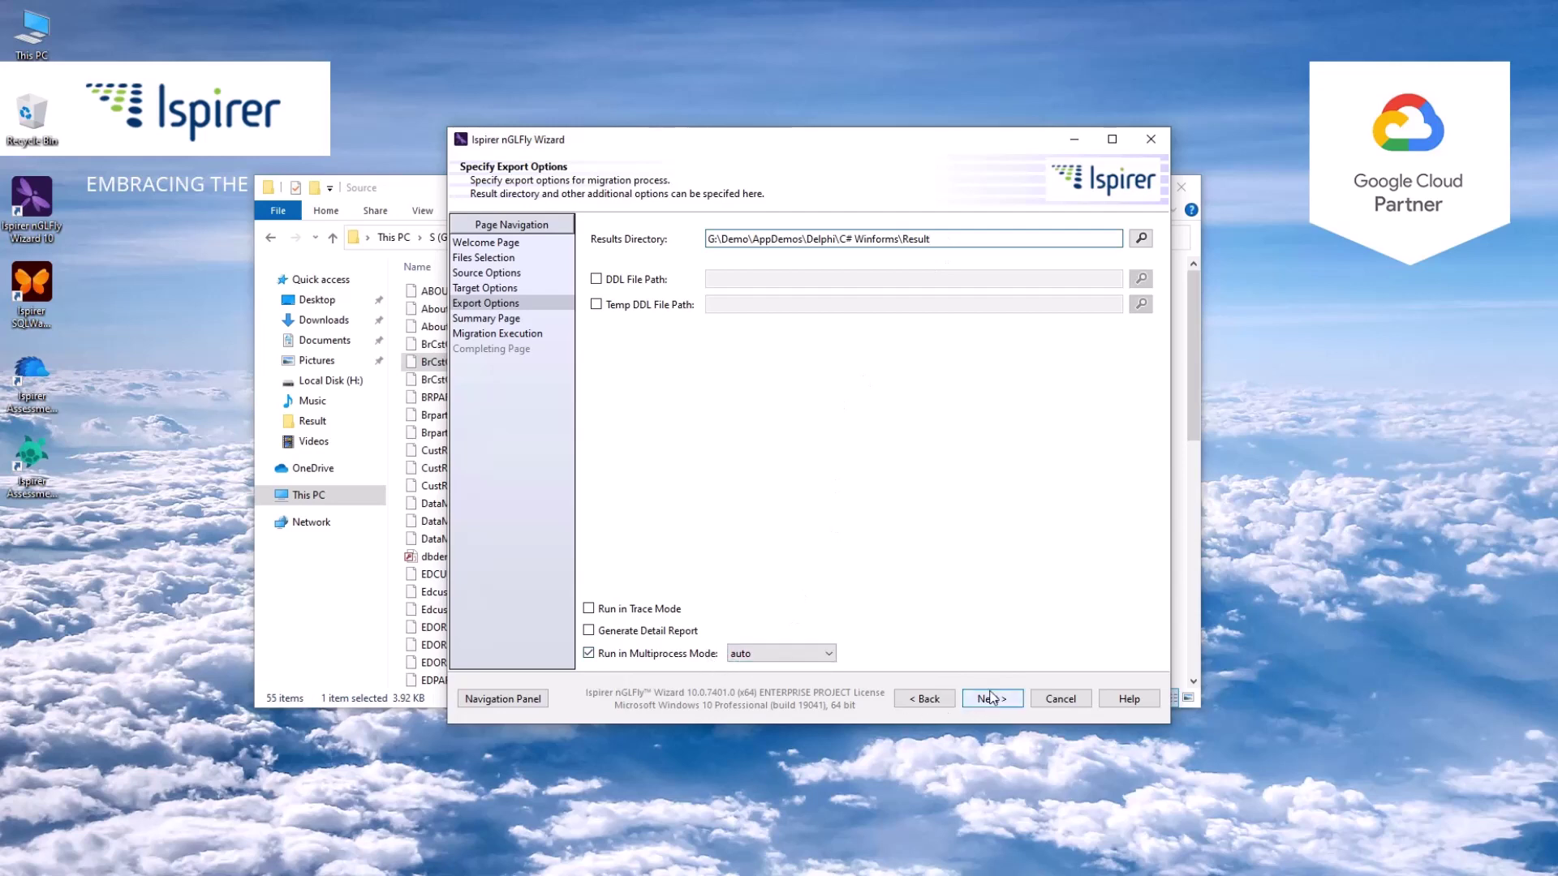
pyautogui.click(993, 701)
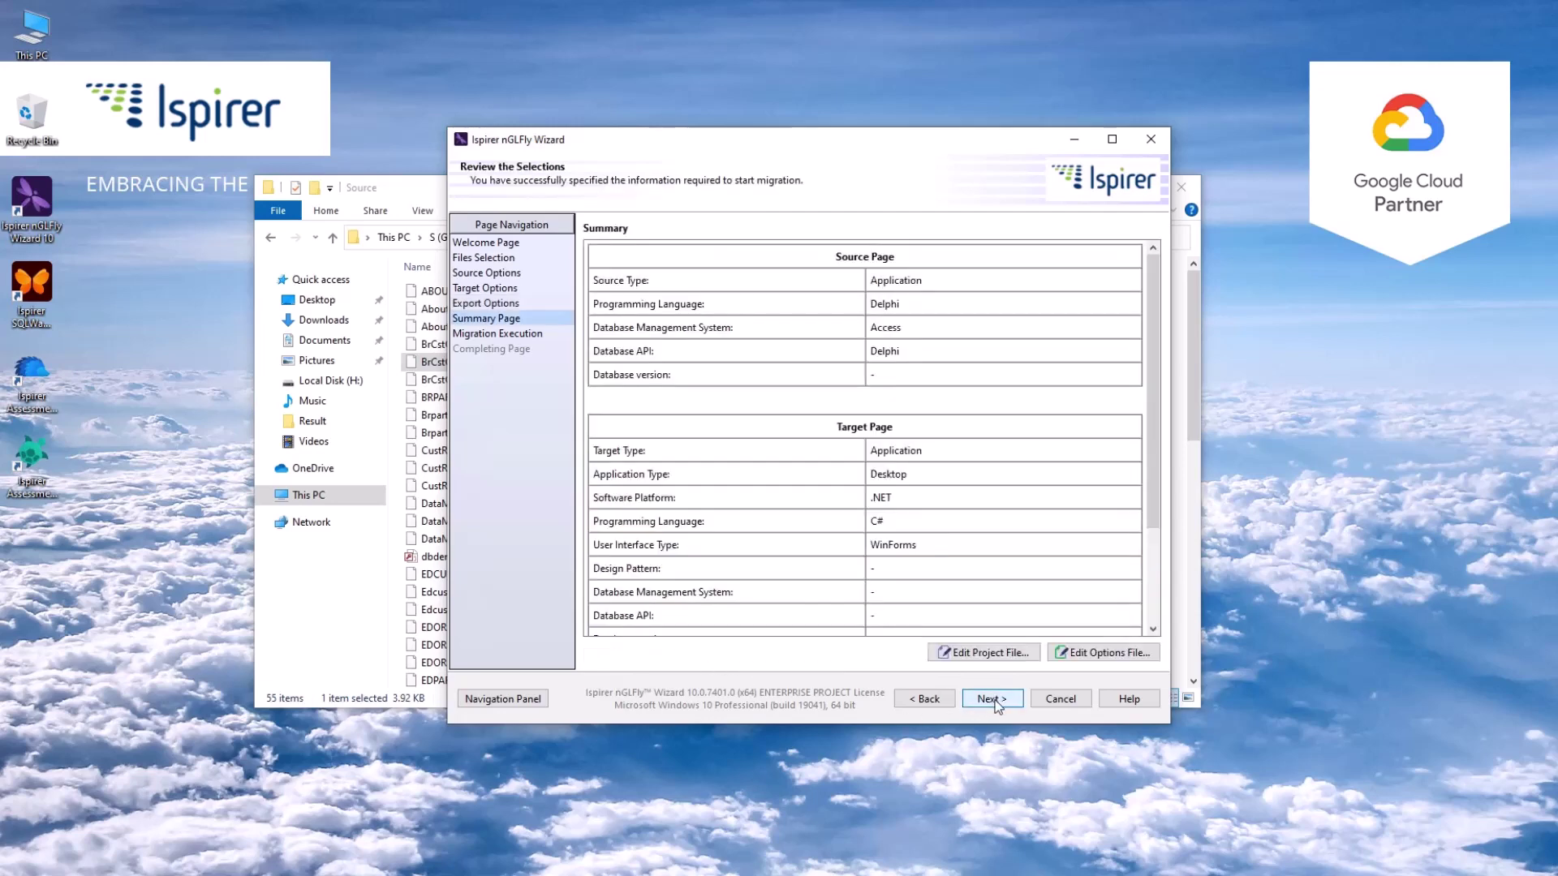
pyautogui.scroll(-3, 1107, 546)
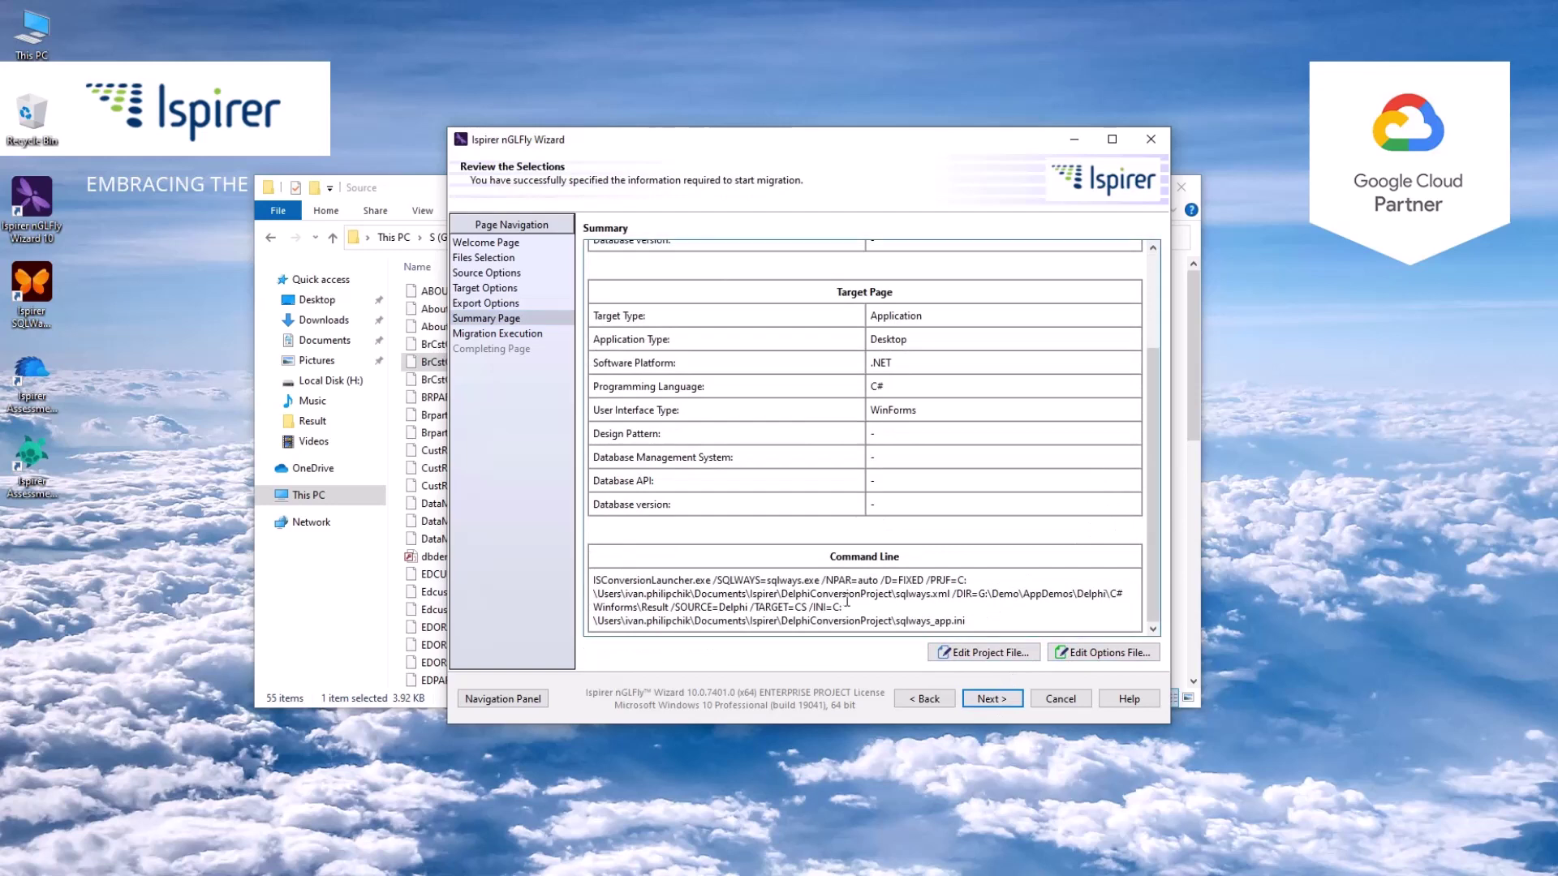
# Step: Review sqlways_app.ini in Notepad, close it, and reach the Migration Execution page
pyautogui.click(1079, 655)
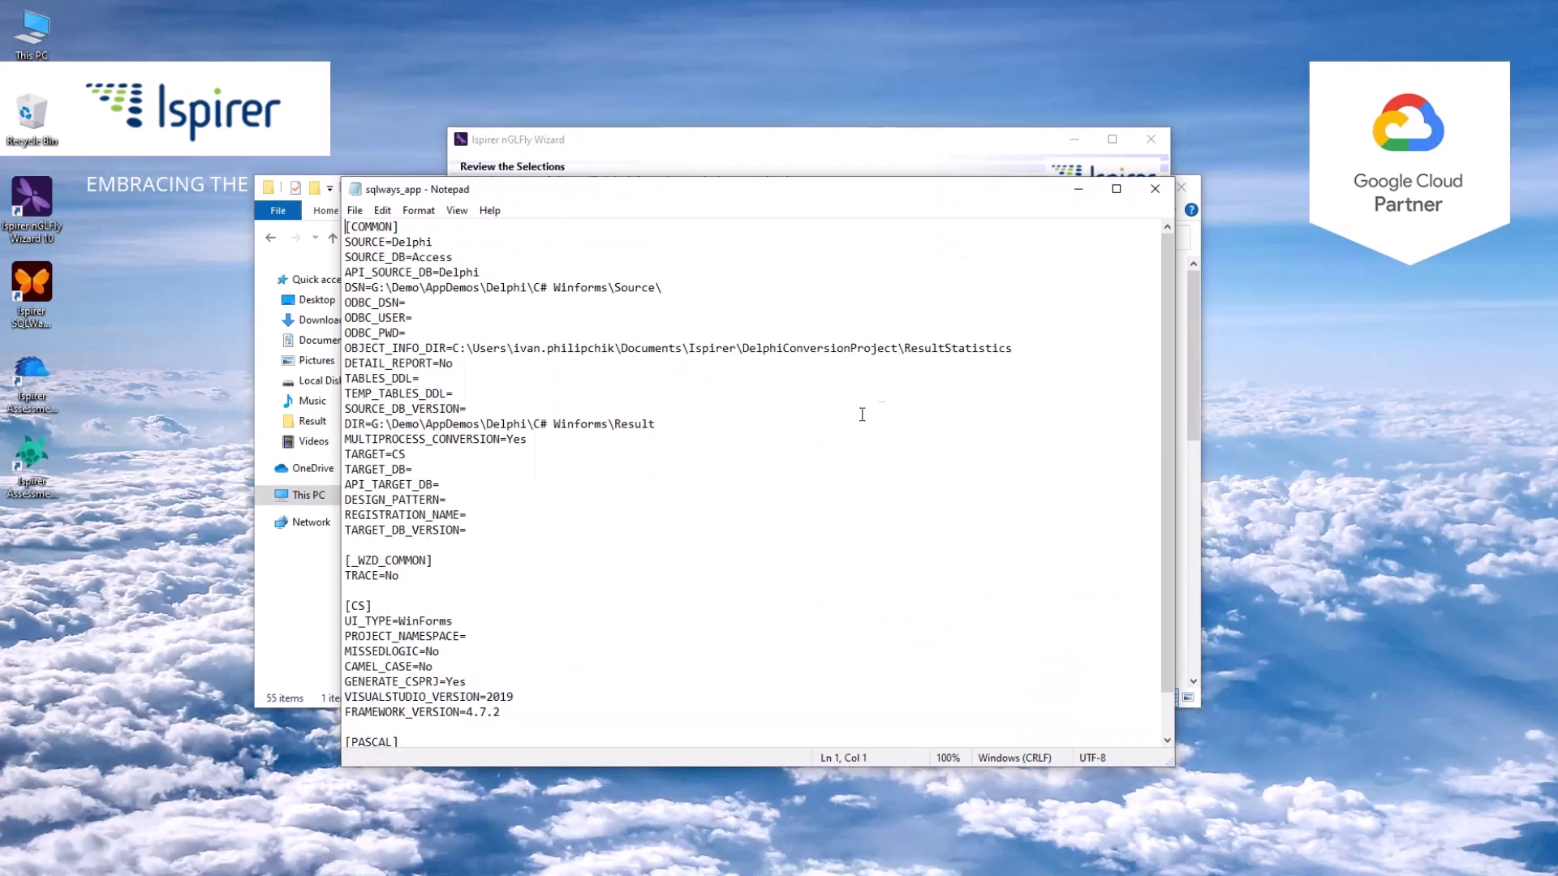
pyautogui.scroll(-1, 1047, 463)
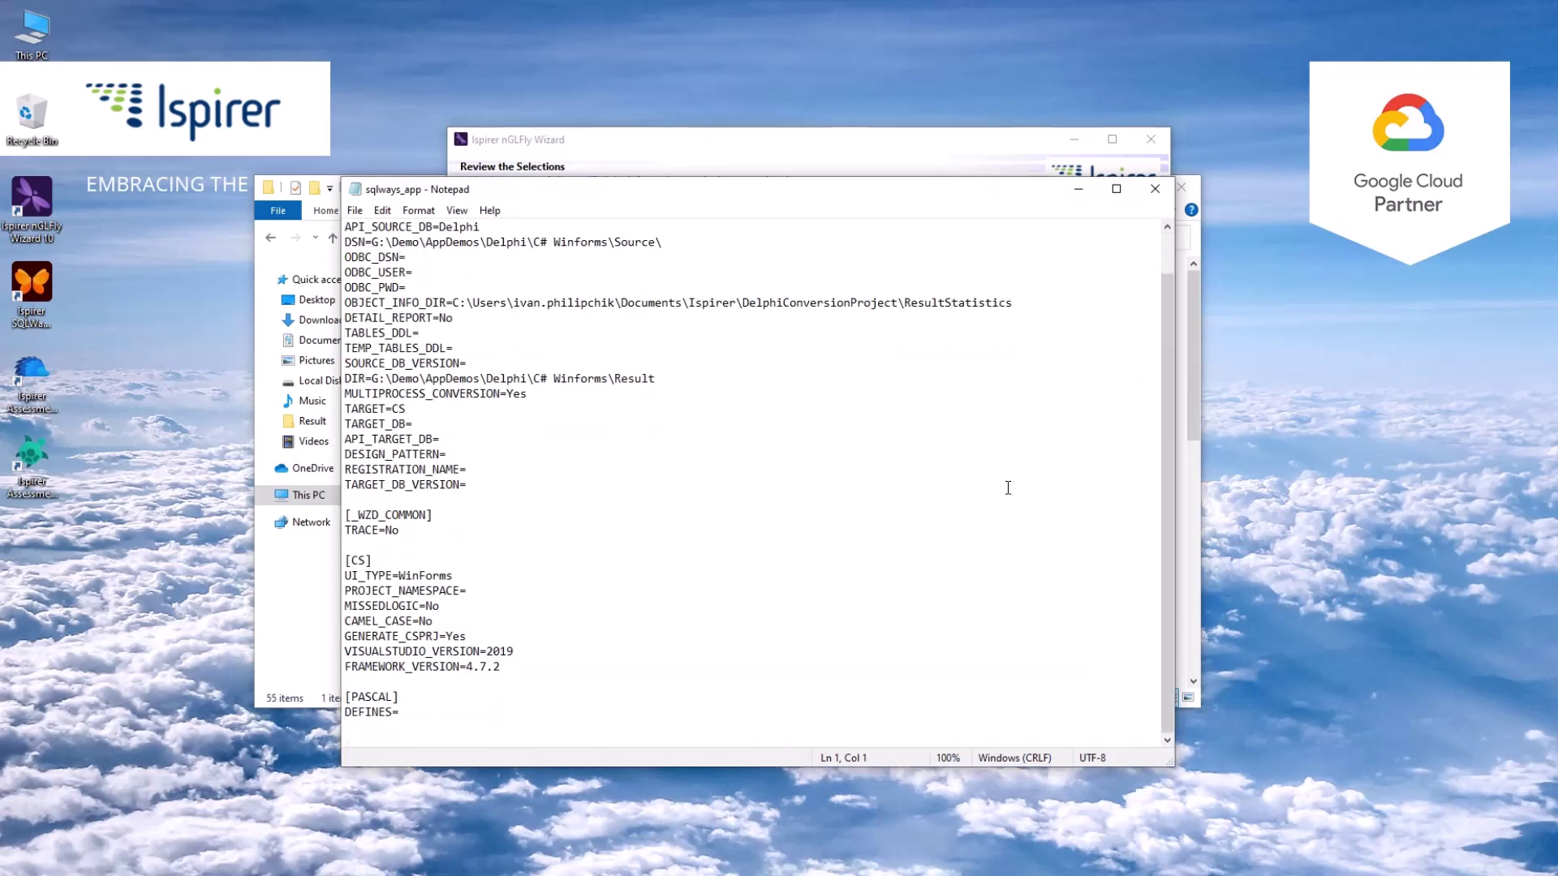
pyautogui.scroll(1, 984, 477)
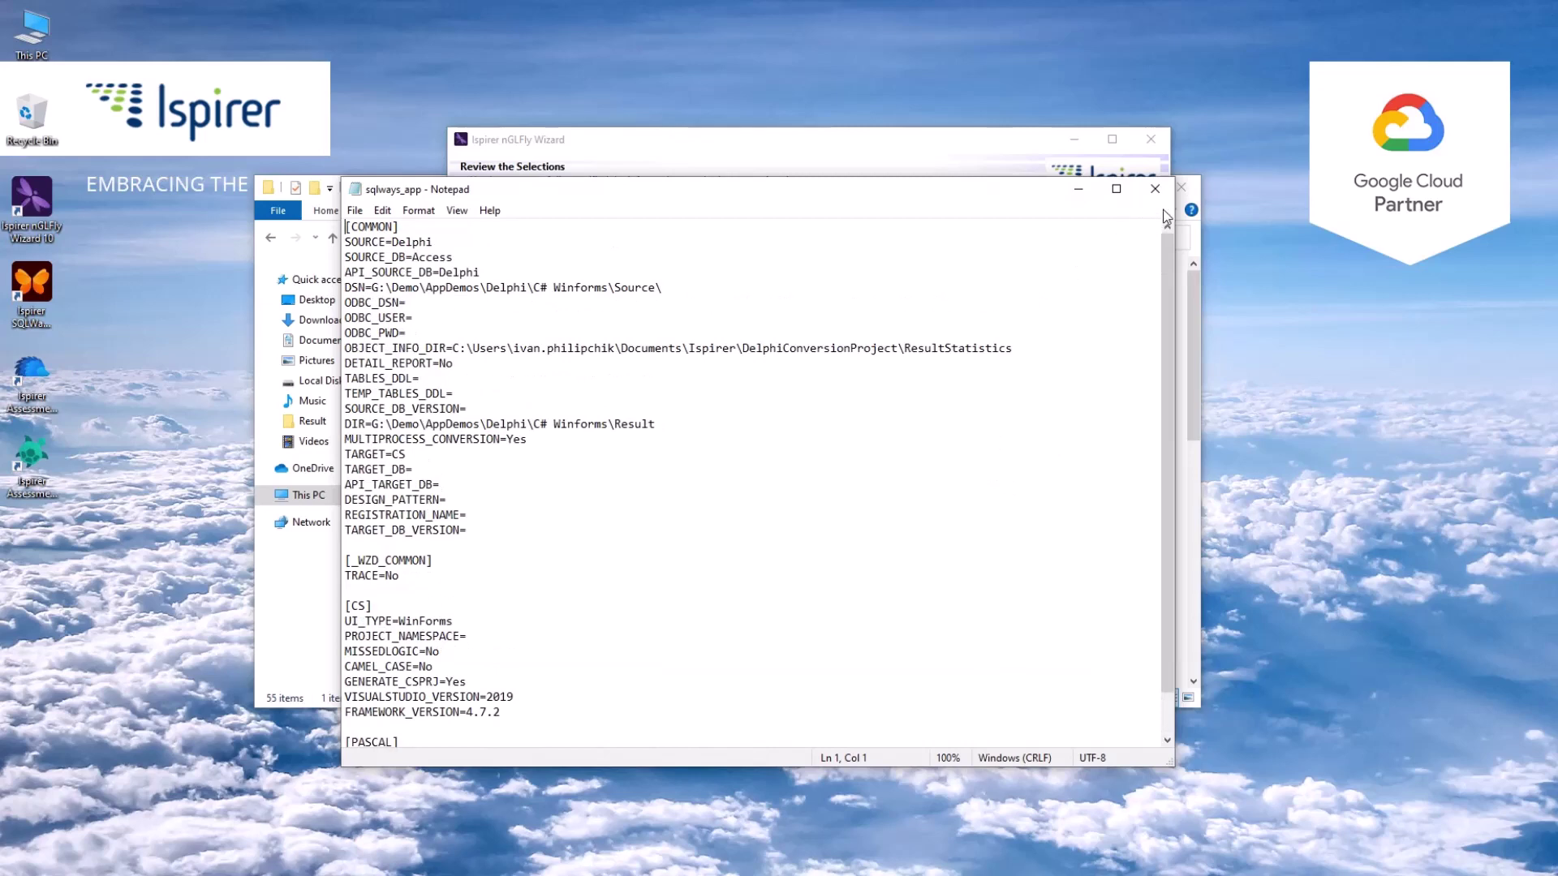
pyautogui.click(1156, 190)
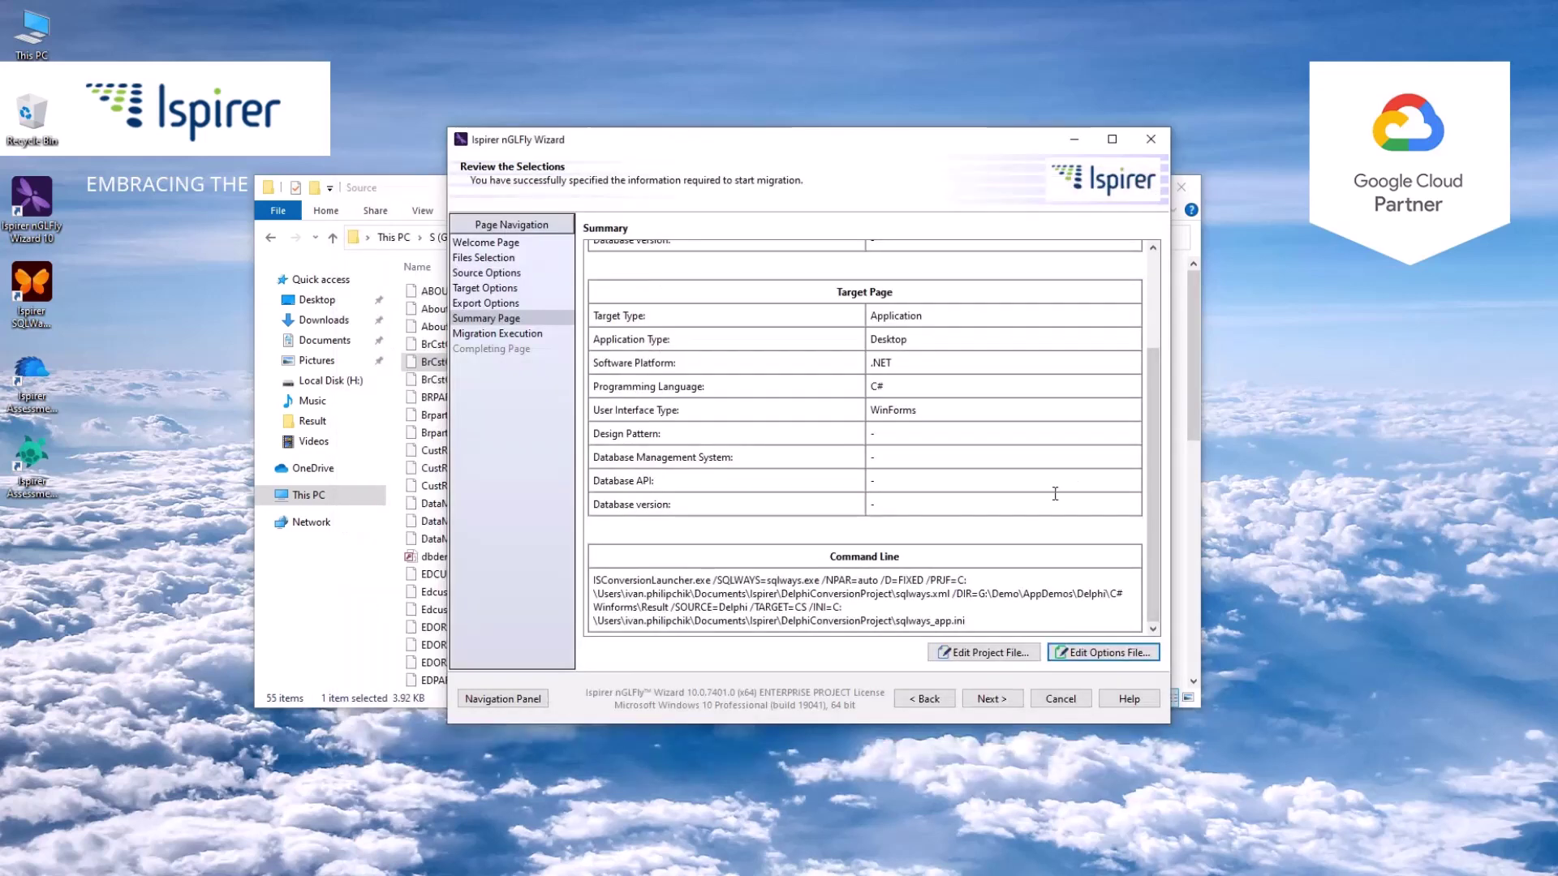
pyautogui.click(1001, 705)
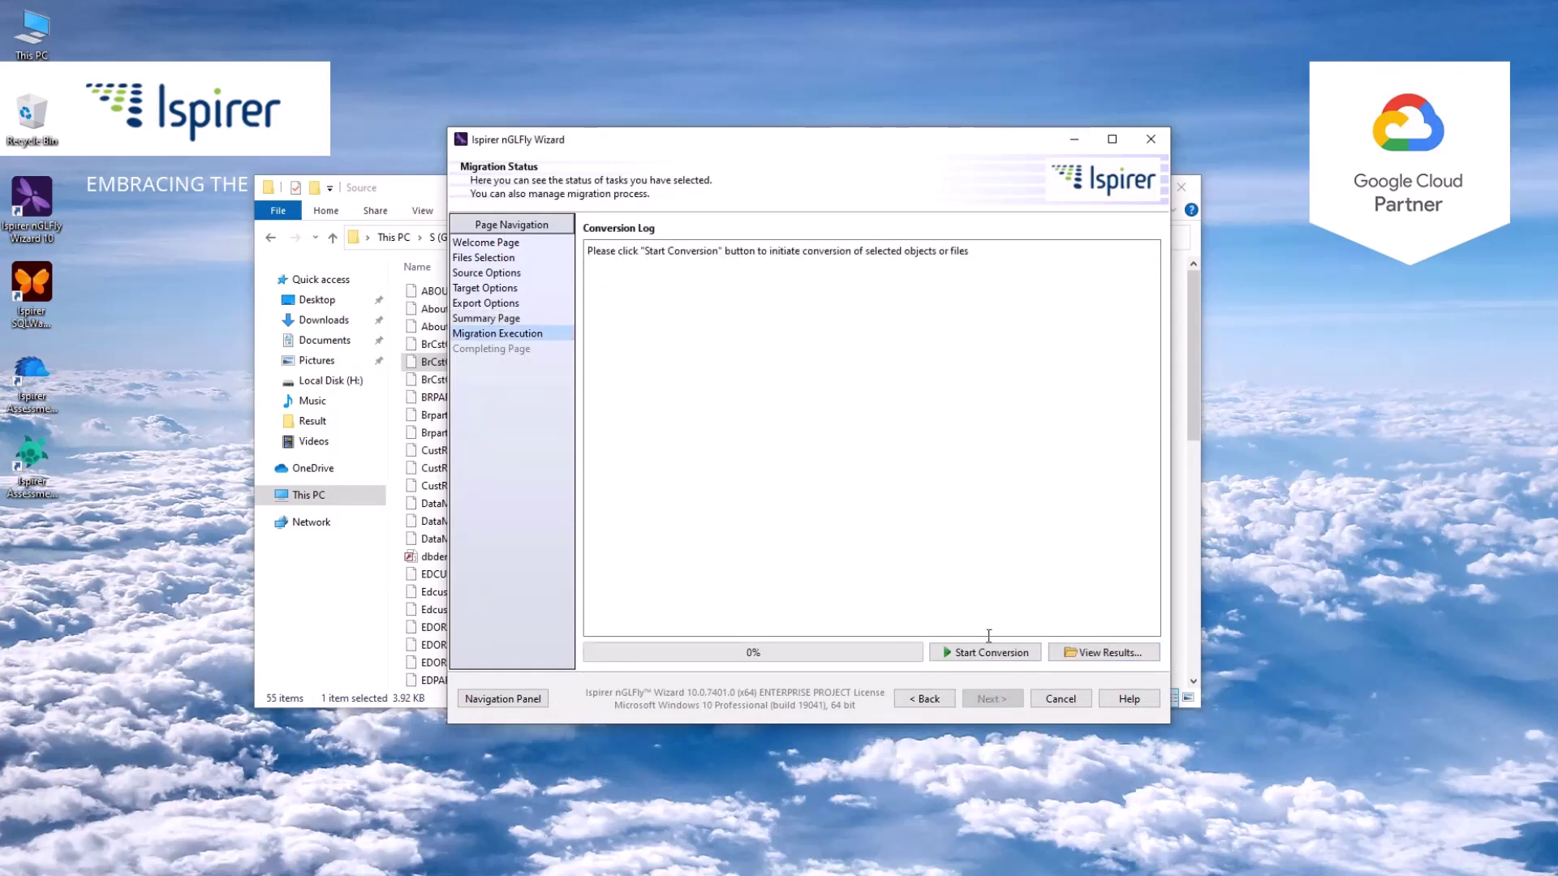
# Step: Start converting the Delphi application and let it run to 100%
pyautogui.click(977, 654)
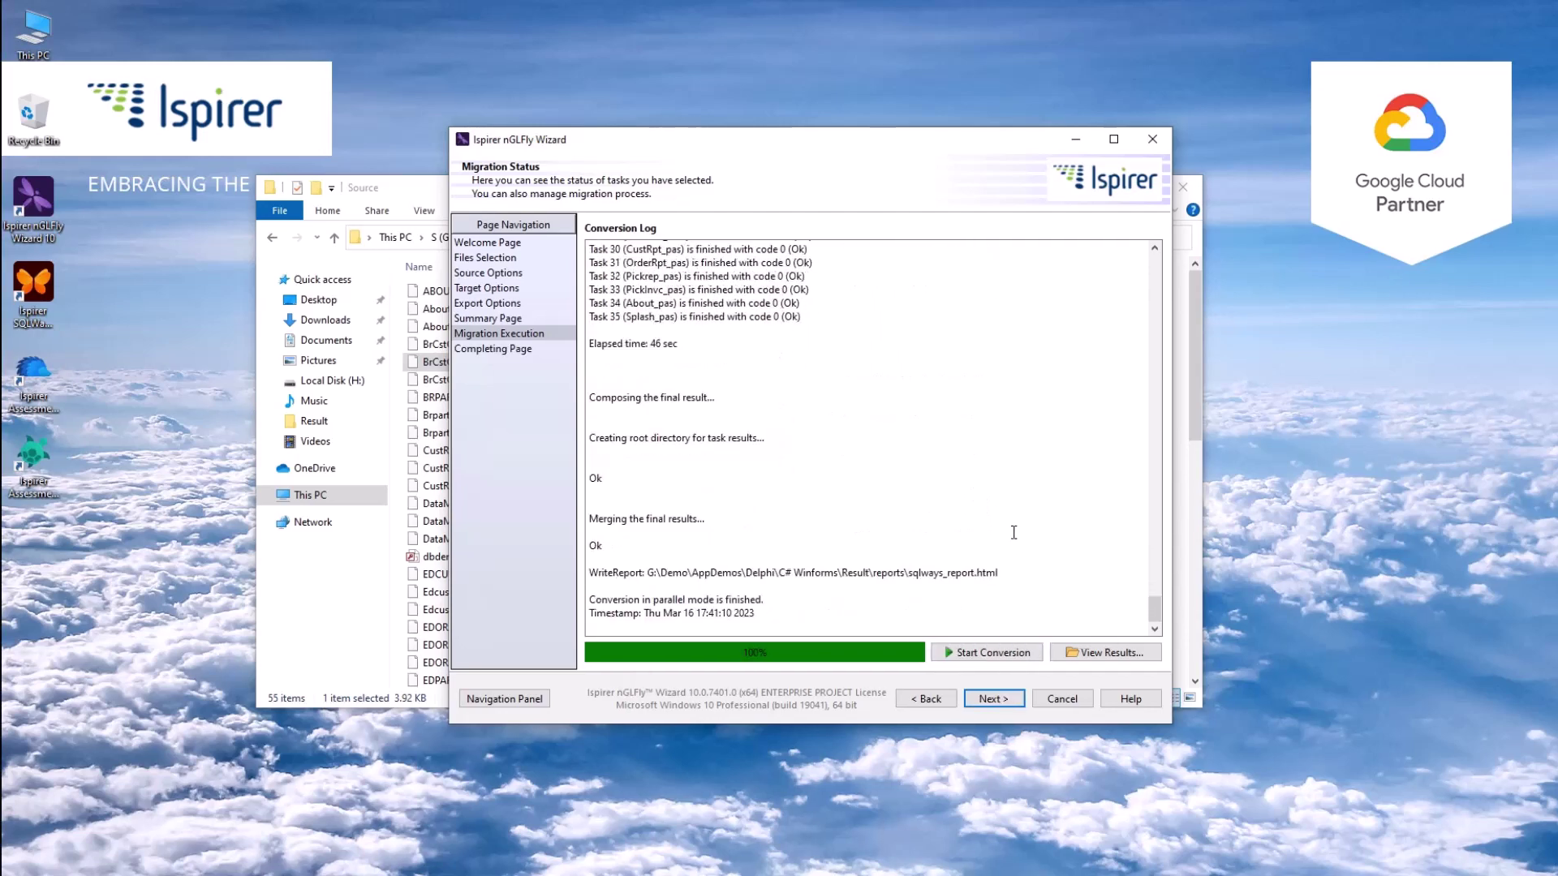
# Step: Check the report totals (80 objects: 18 Ok, 0 Failed, 62 Skipped) and Summary, then finish
pyautogui.click(998, 702)
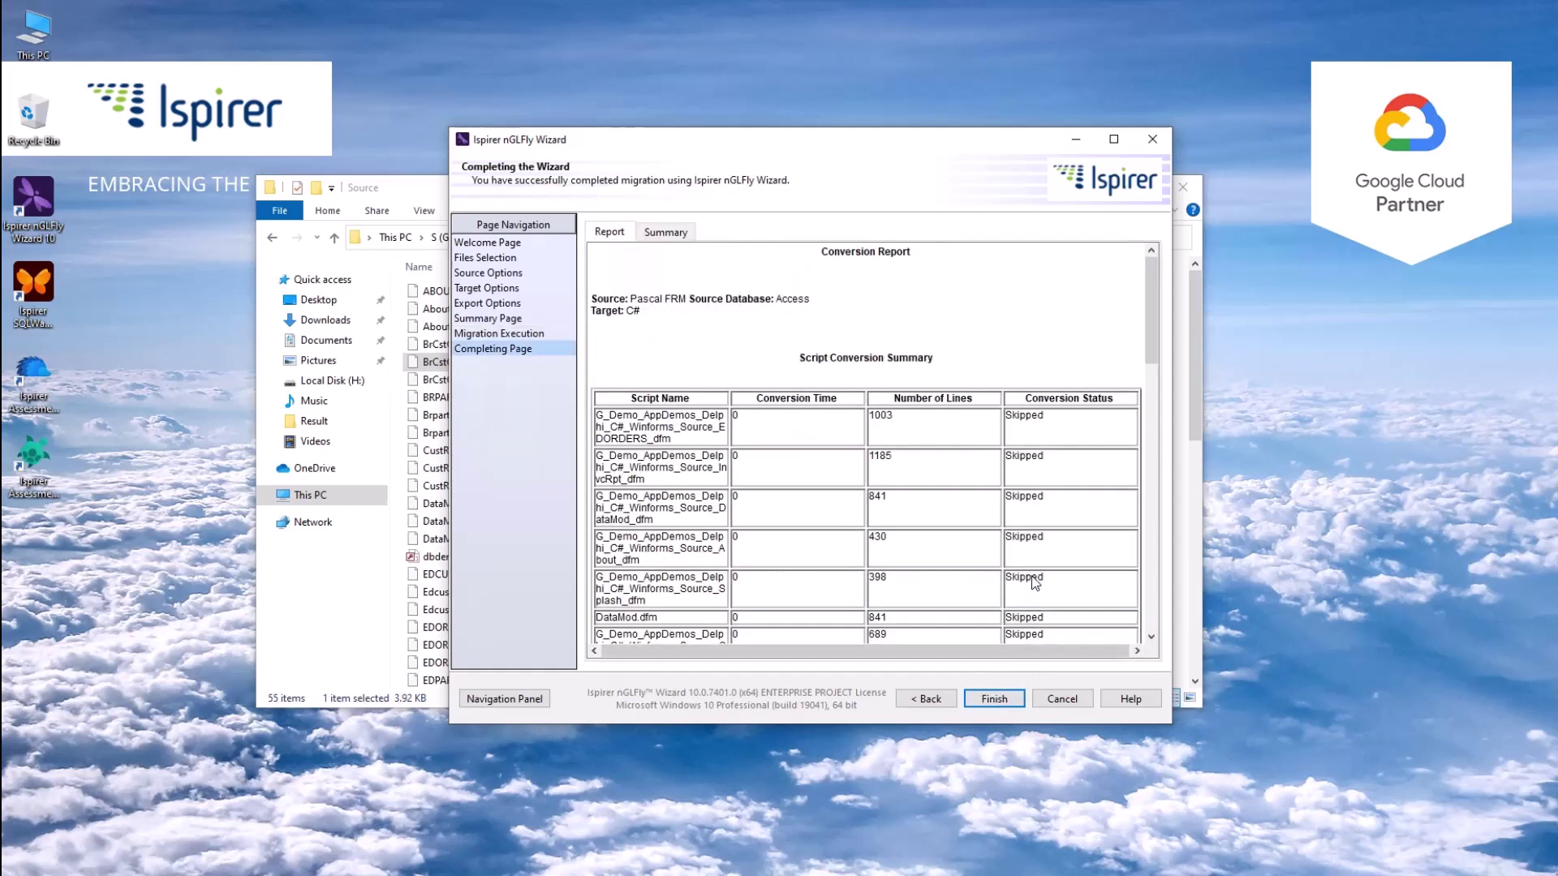
pyautogui.scroll(-5, 1033, 583)
pyautogui.scroll(-5, 1032, 572)
pyautogui.scroll(-5, 1030, 572)
pyautogui.scroll(-5, 1028, 571)
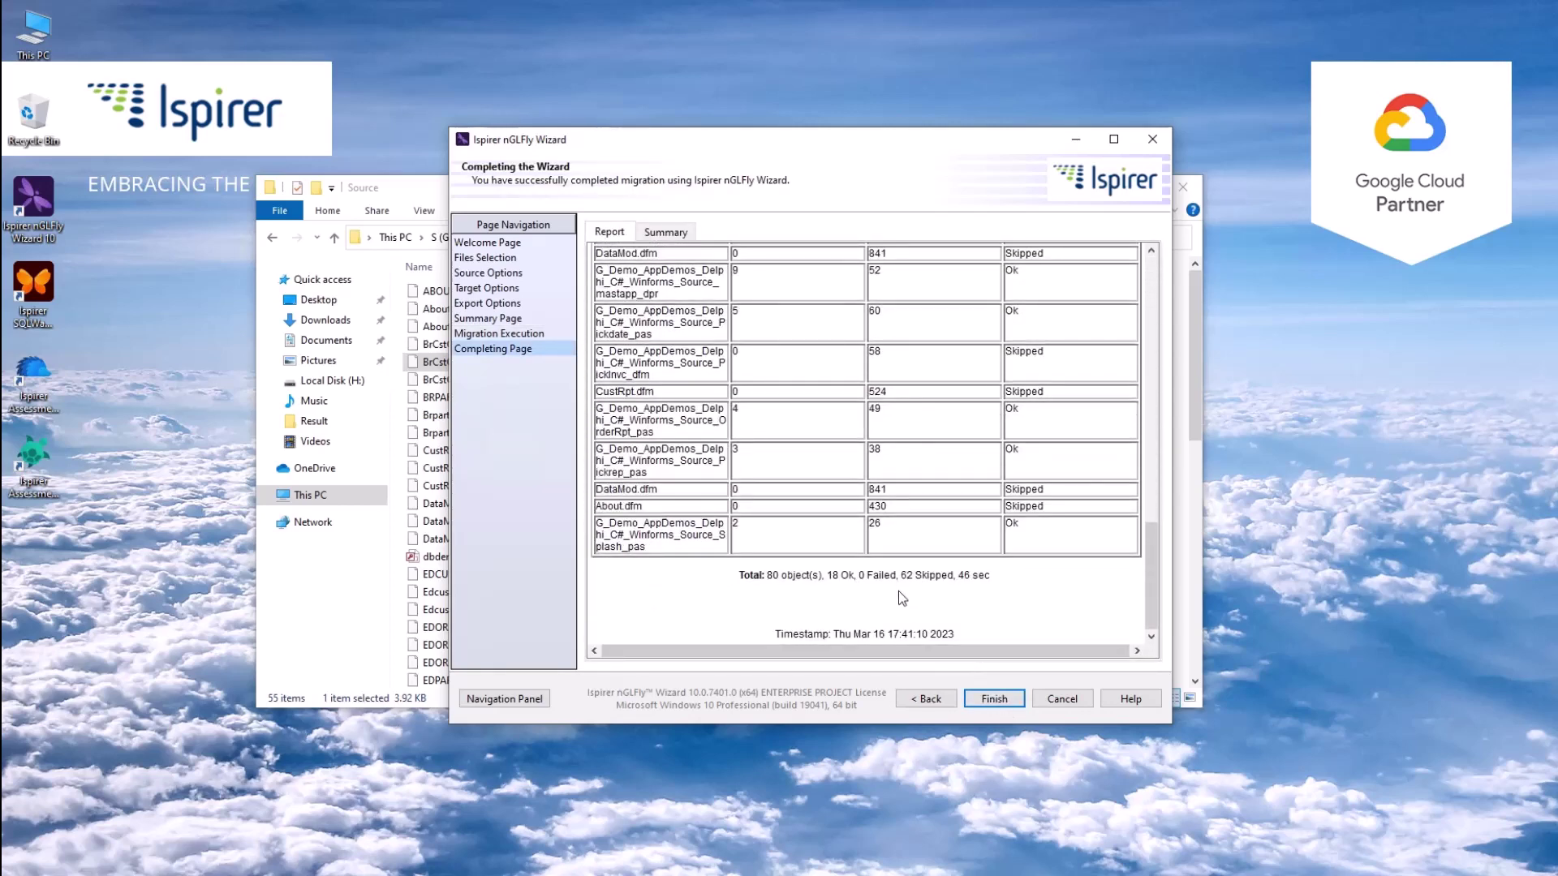
pyautogui.moveTo(863, 575); pyautogui.dragTo(878, 575)
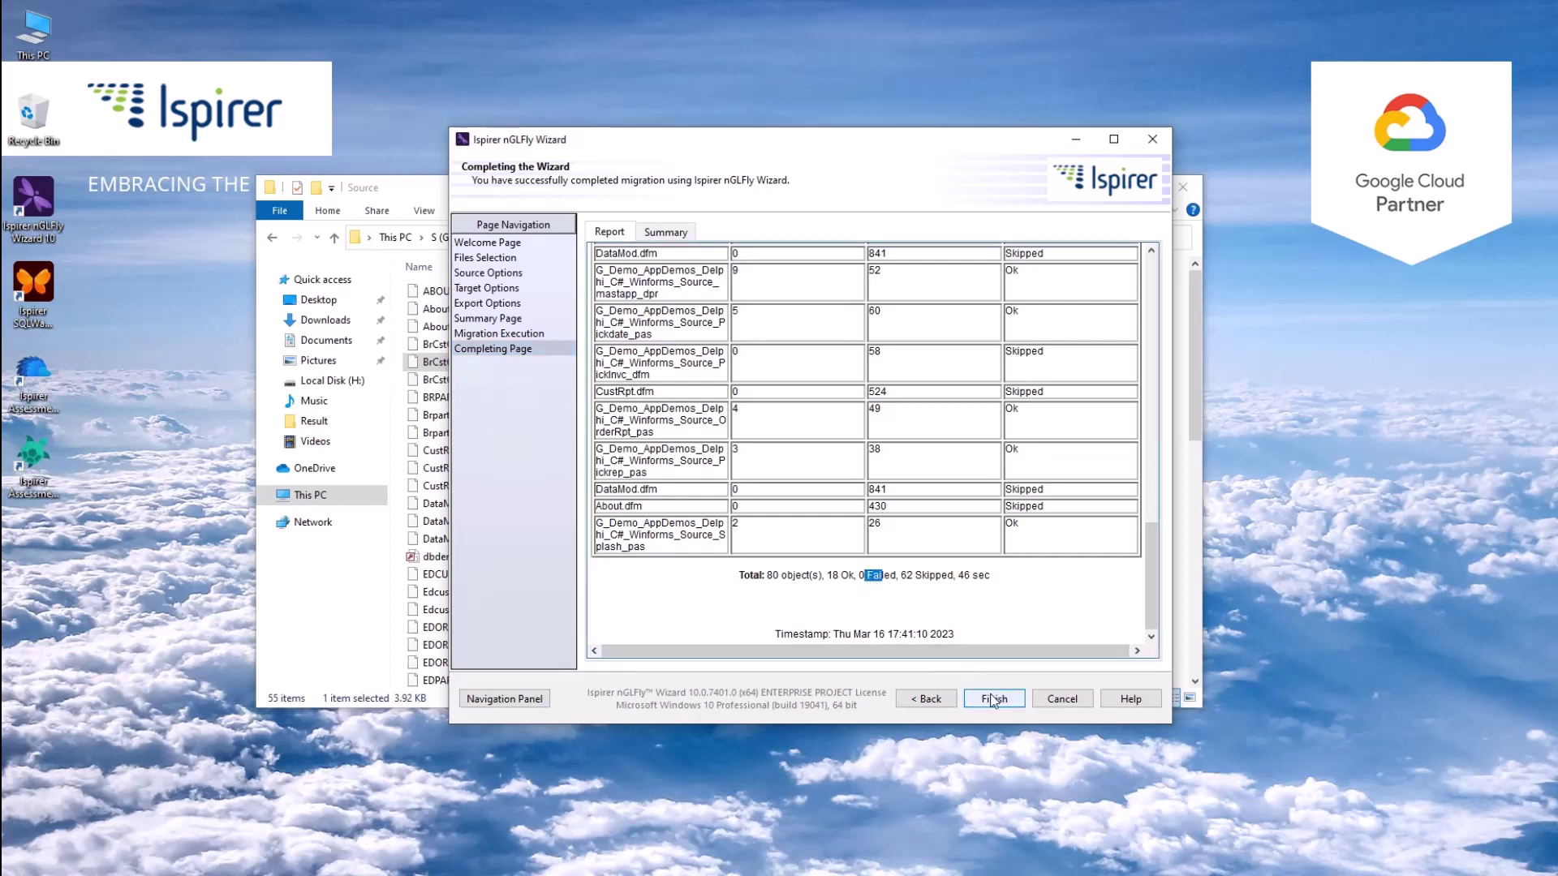
pyautogui.click(680, 234)
pyautogui.scroll(-5, 997, 457)
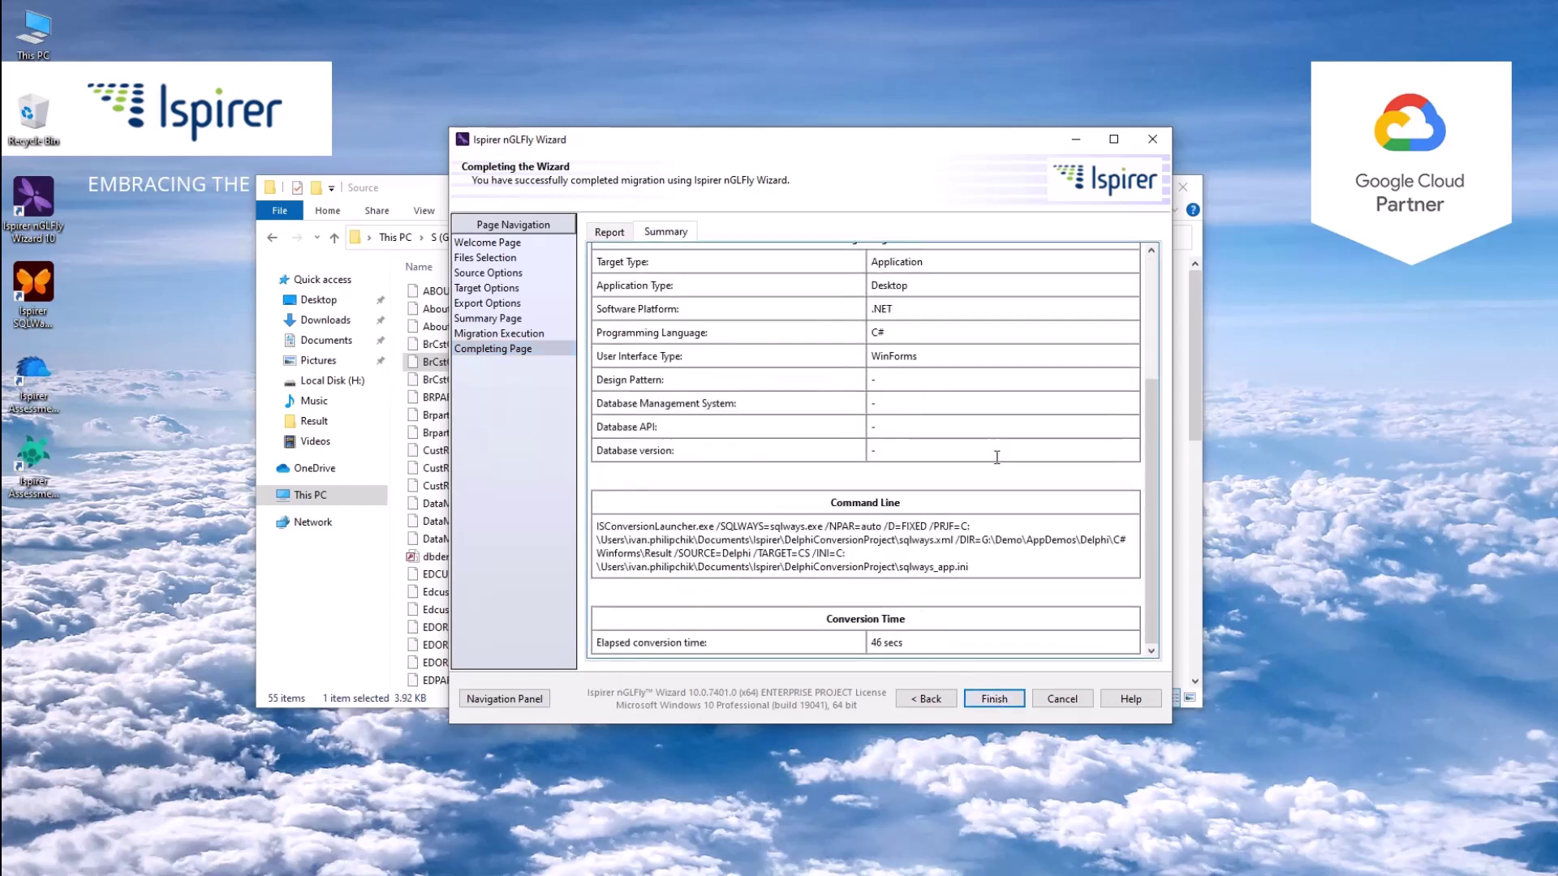
pyautogui.click(997, 700)
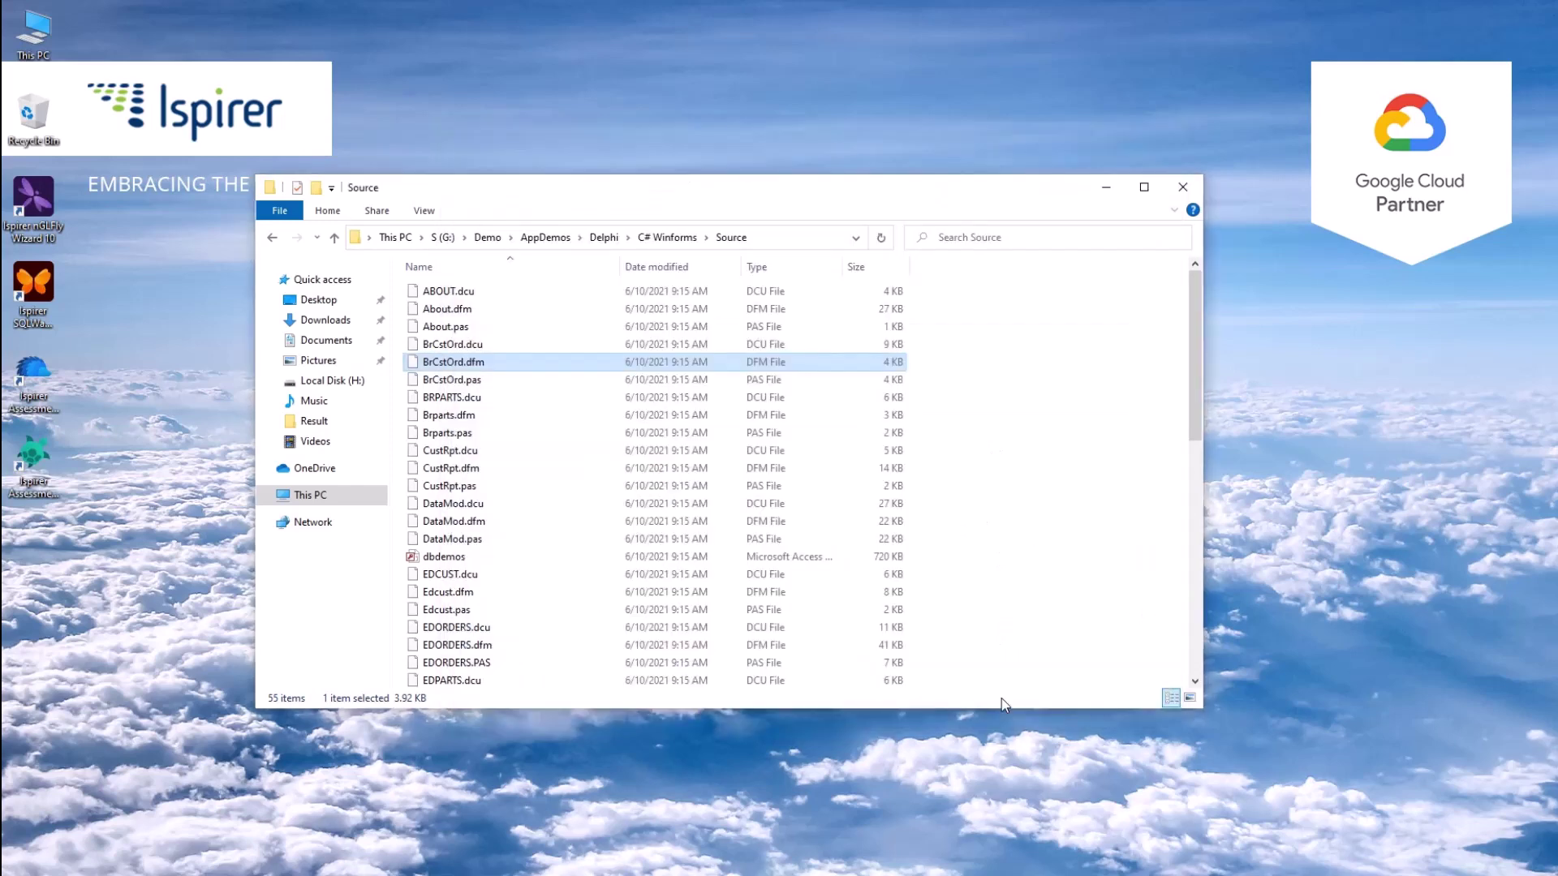
# Step: Browse the converted C# files in Result\mastapp, then return to the Result folder
pyautogui.click(674, 238)
pyautogui.doubleClick(476, 291)
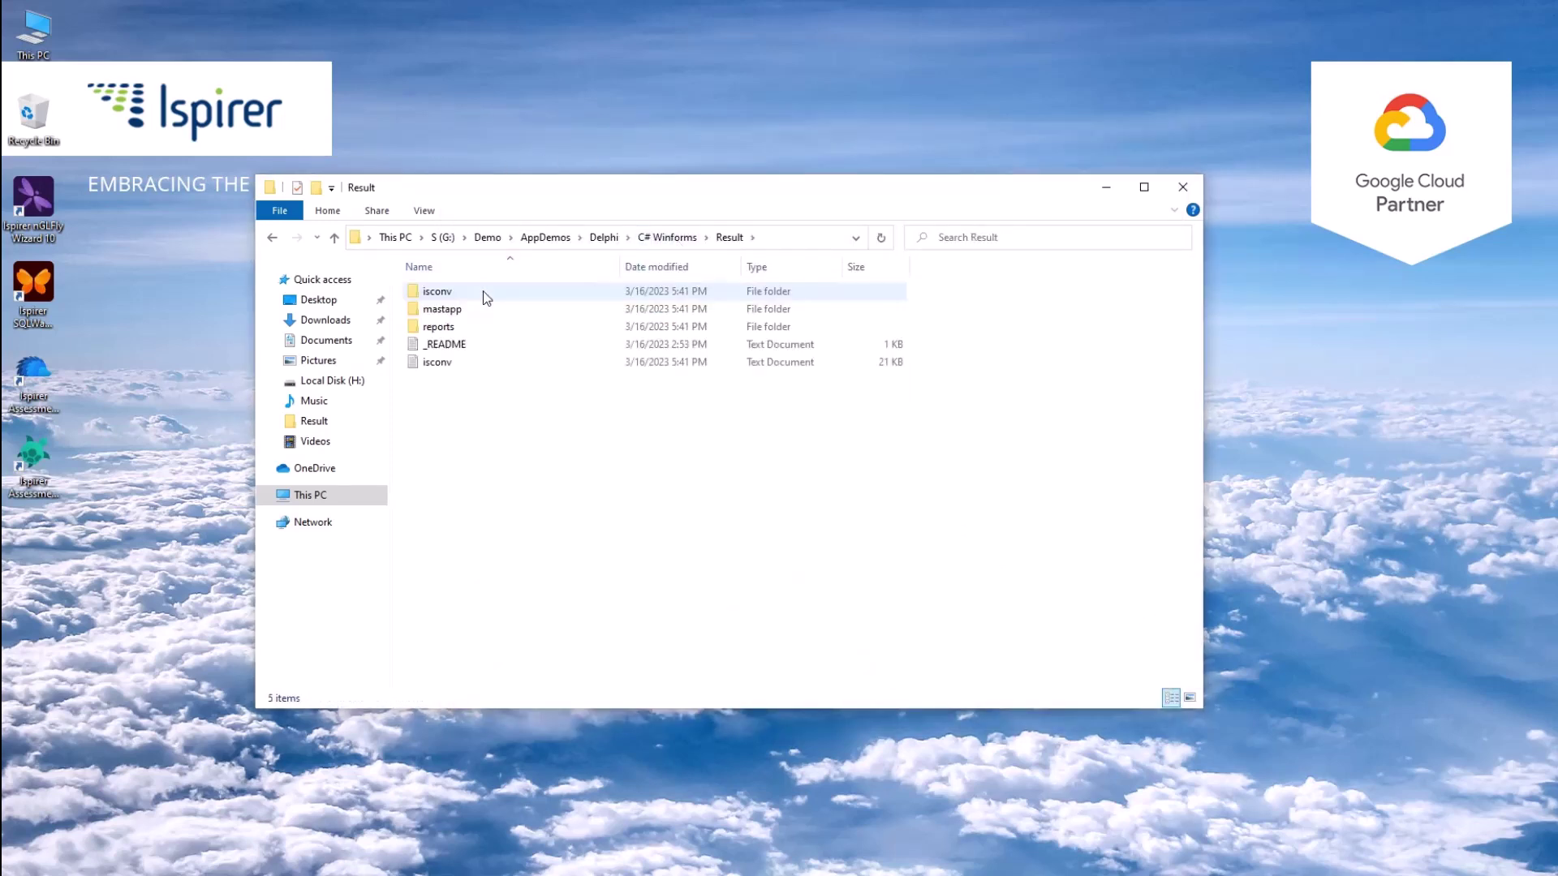
pyautogui.doubleClick(452, 310)
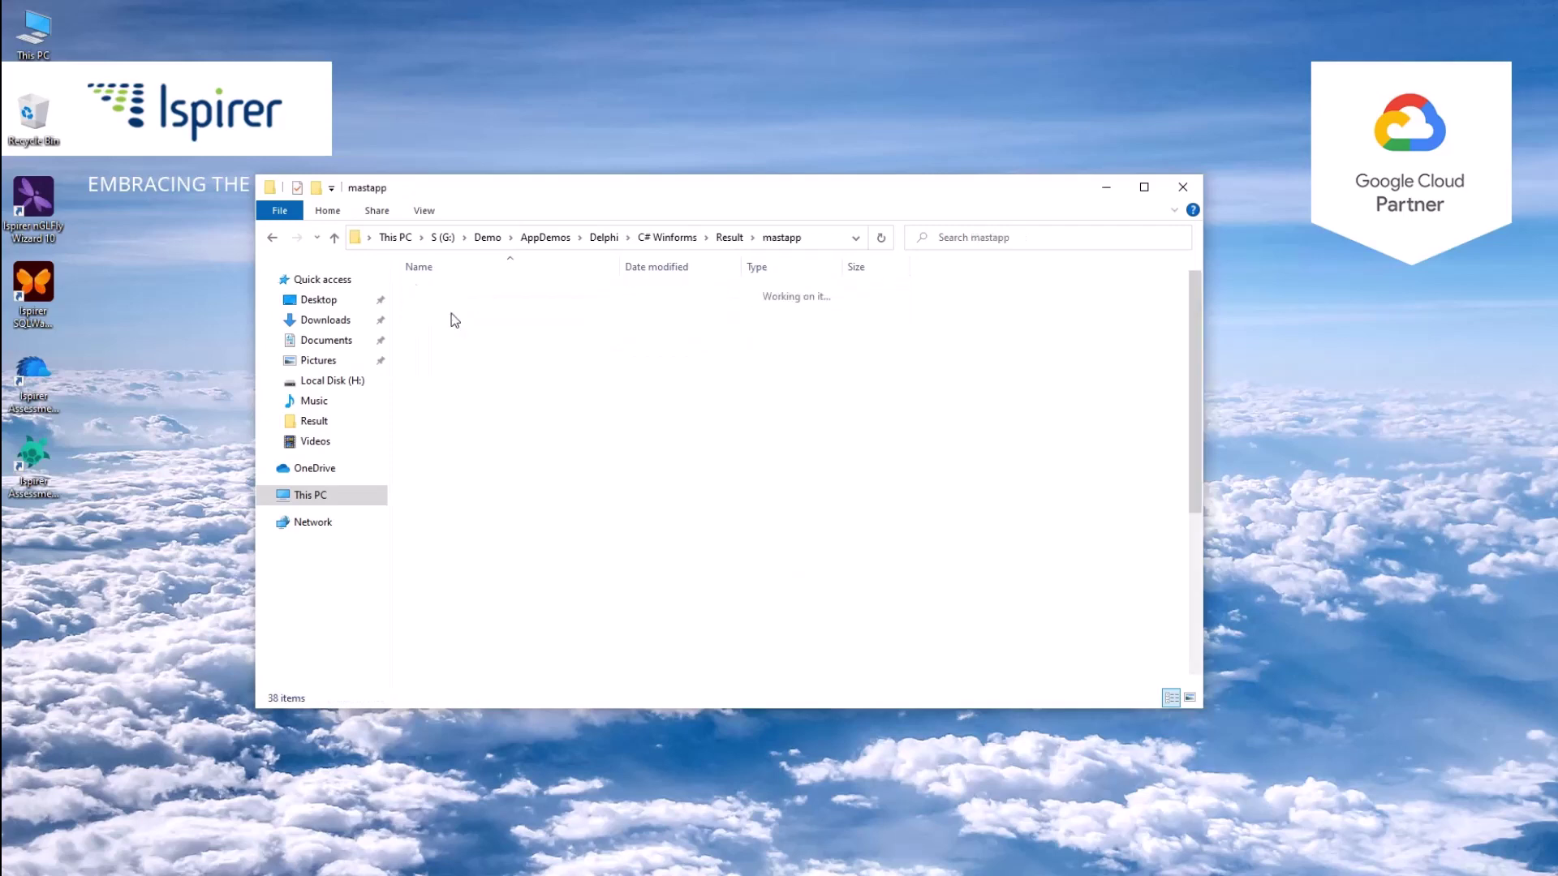
pyautogui.moveTo(1197, 417); pyautogui.dragTo(1196, 582)
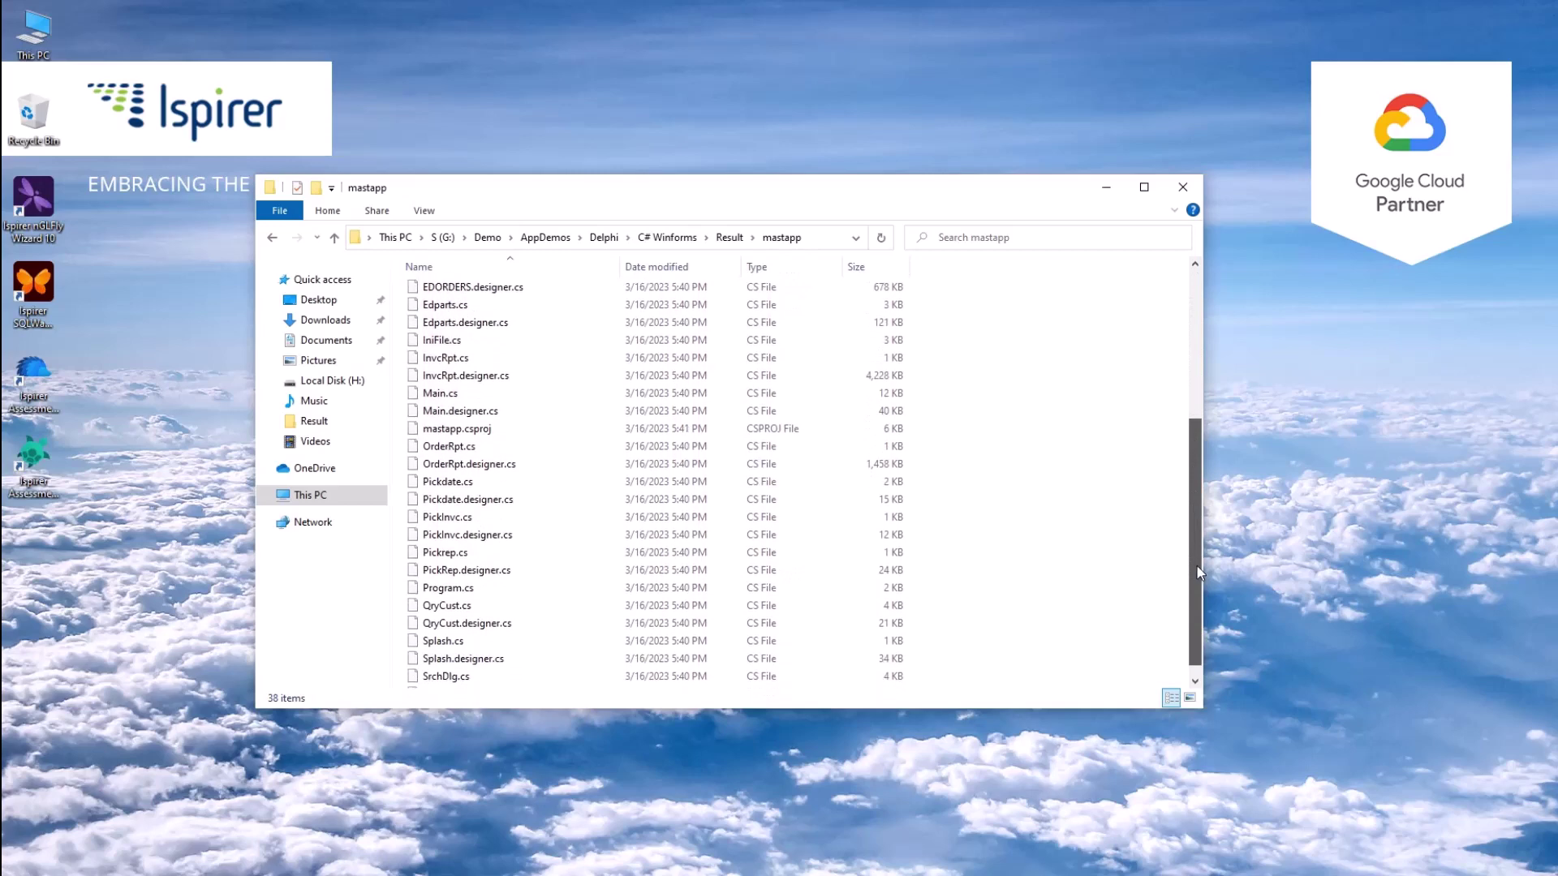
pyautogui.click(727, 238)
pyautogui.doubleClick(446, 344)
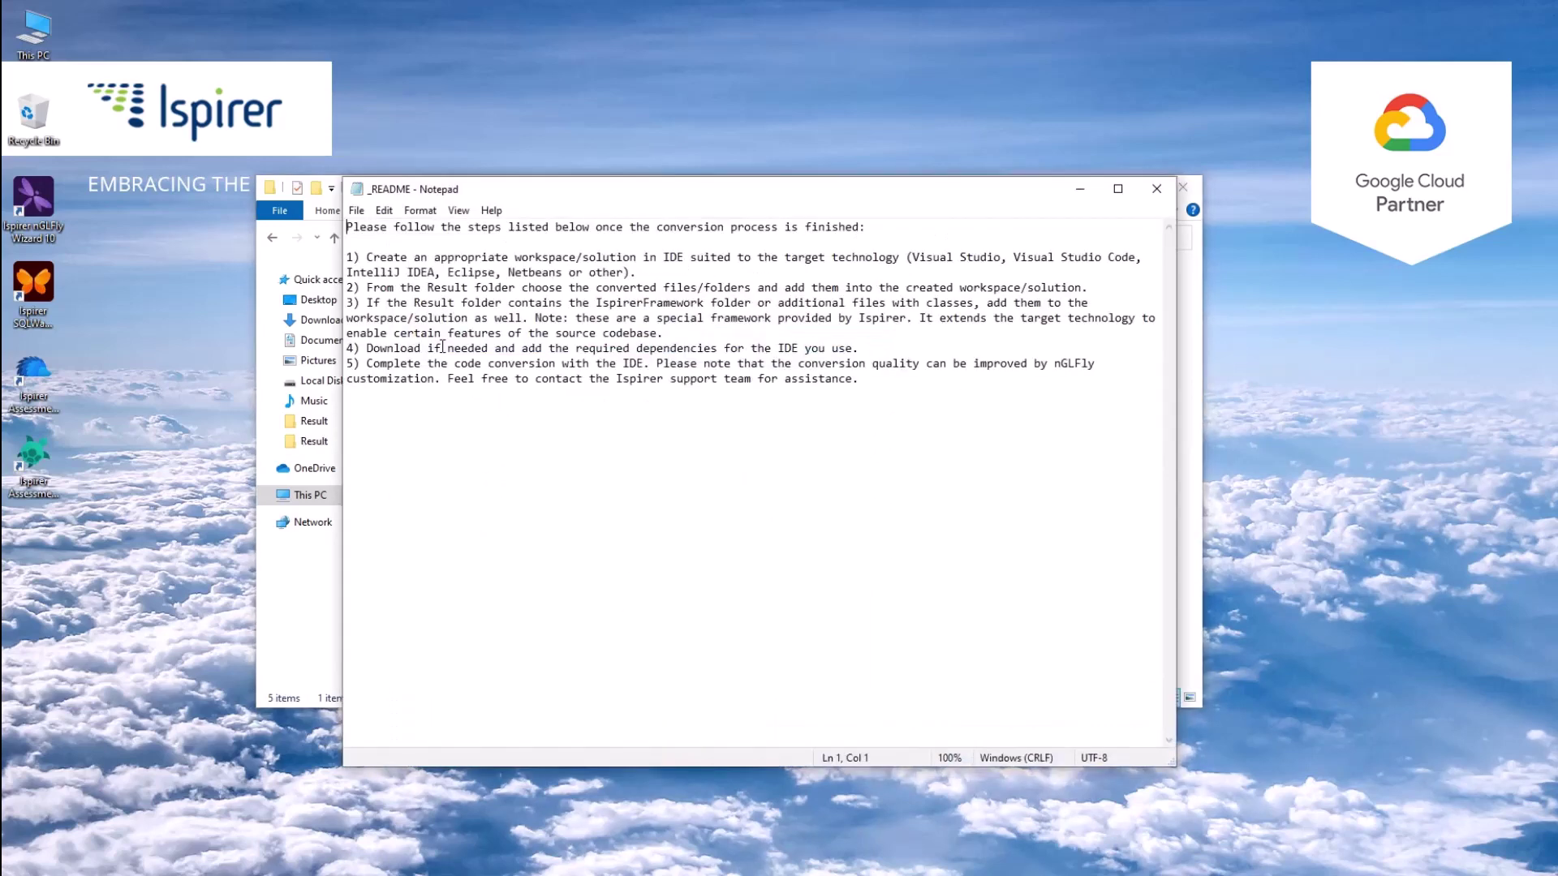